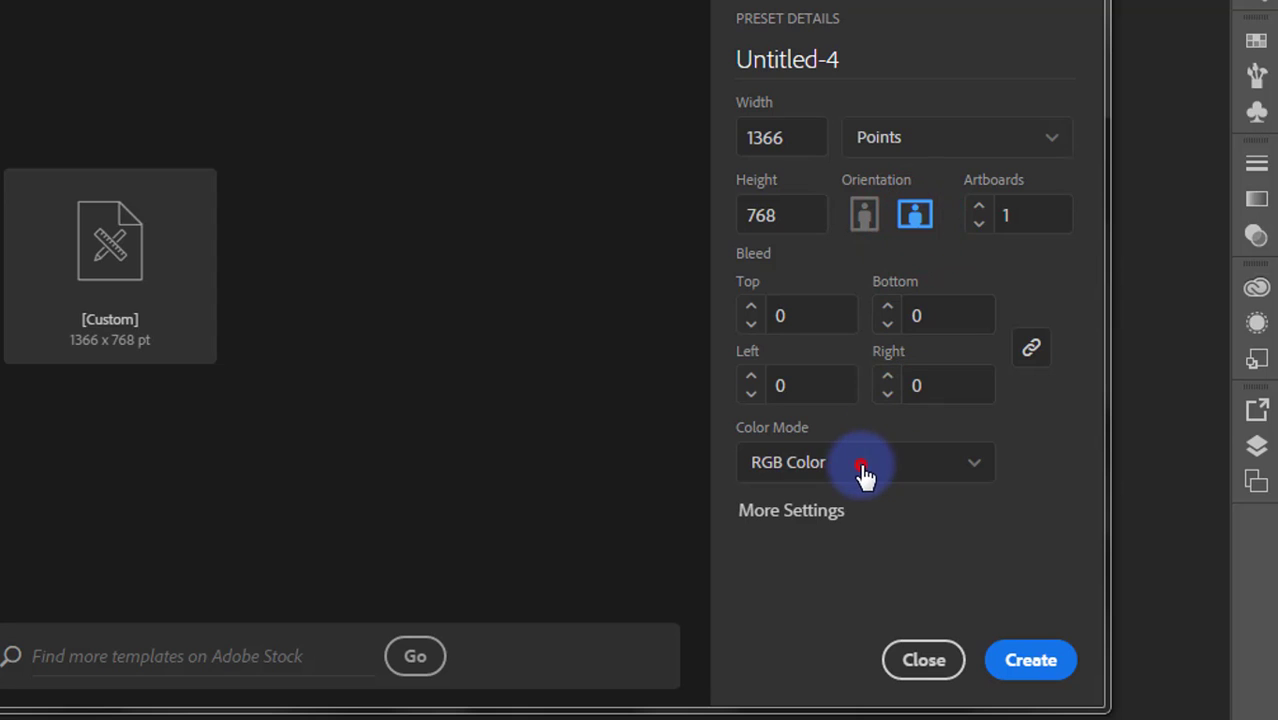
# - Create a new landscape document of 1366 x 768 points in RGB color mode with one artboard
pyautogui.click(862, 464)
pyautogui.click(805, 512)
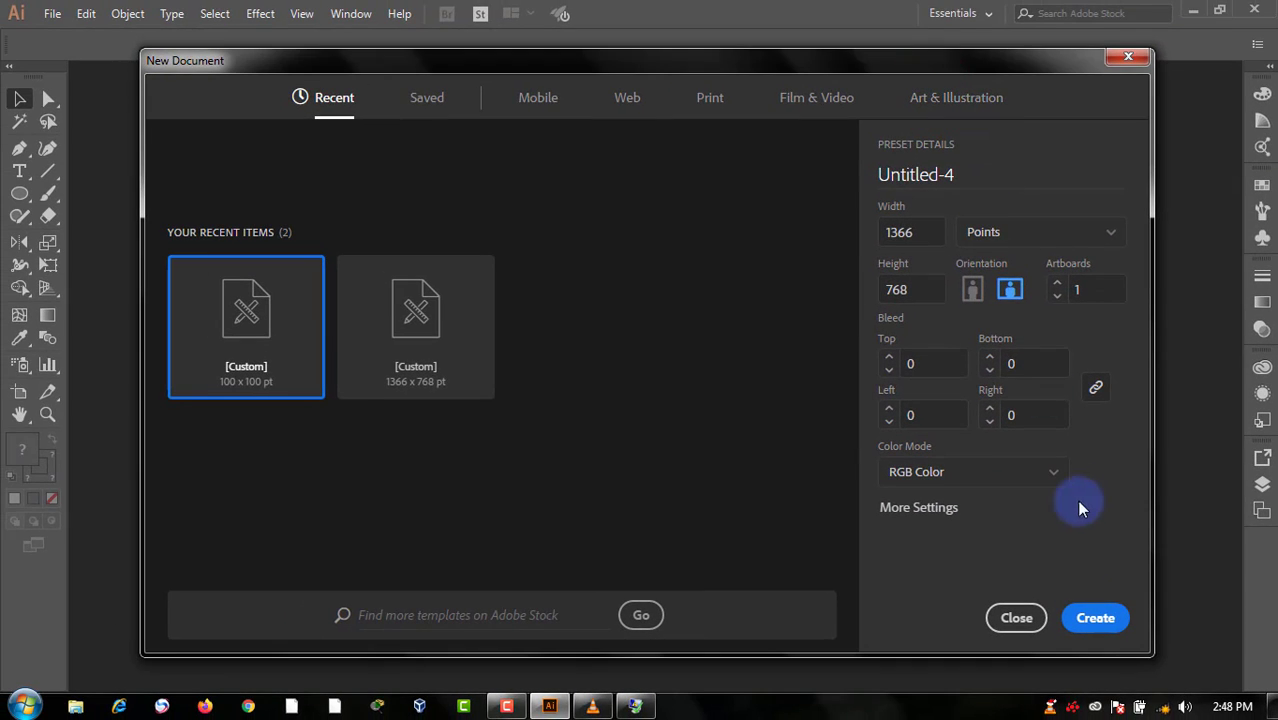
pyautogui.click(1095, 618)
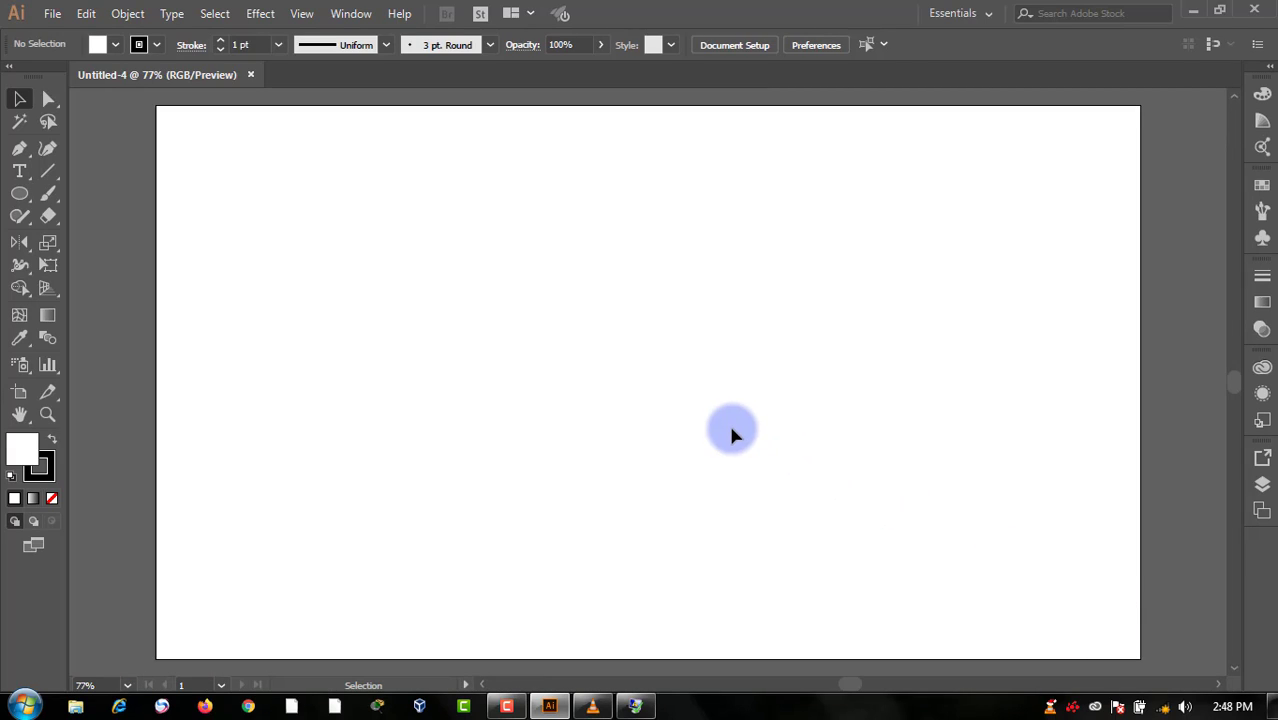
# - Draw a large circle outward from the artboard's center with the Ellipse tool and remove its fill
pyautogui.click(19, 193)
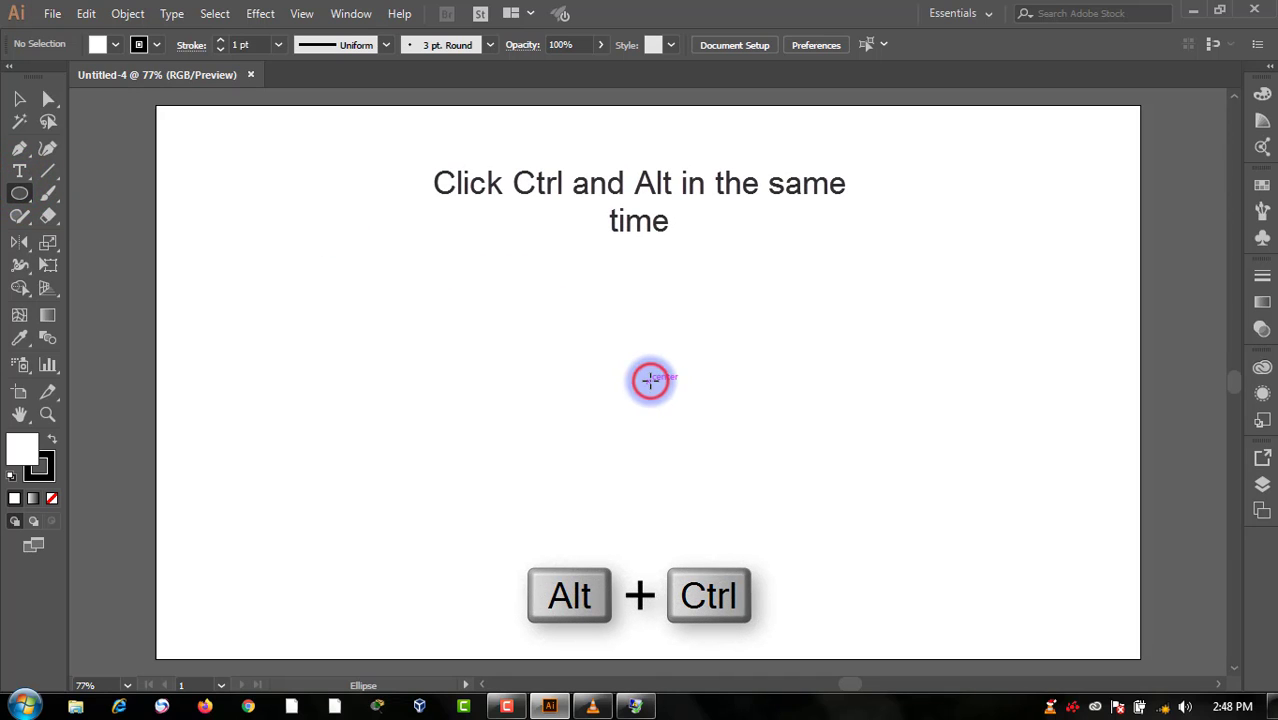
pyautogui.moveTo(650, 380); pyautogui.dragTo(770, 580)
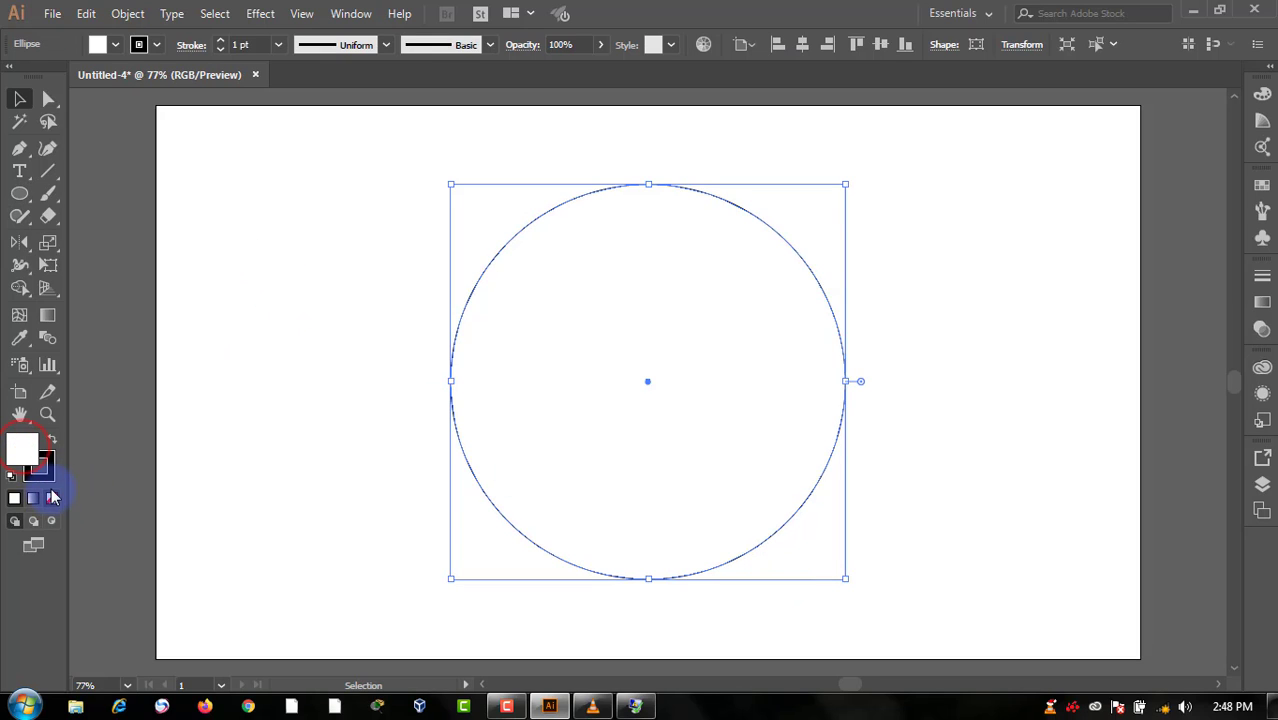
pyautogui.click(250, 395)
# - Paste a copy of the large circle in front of it and scale the copy uniformly to 70%
pyautogui.moveTo(379, 306); pyautogui.dragTo(876, 425)
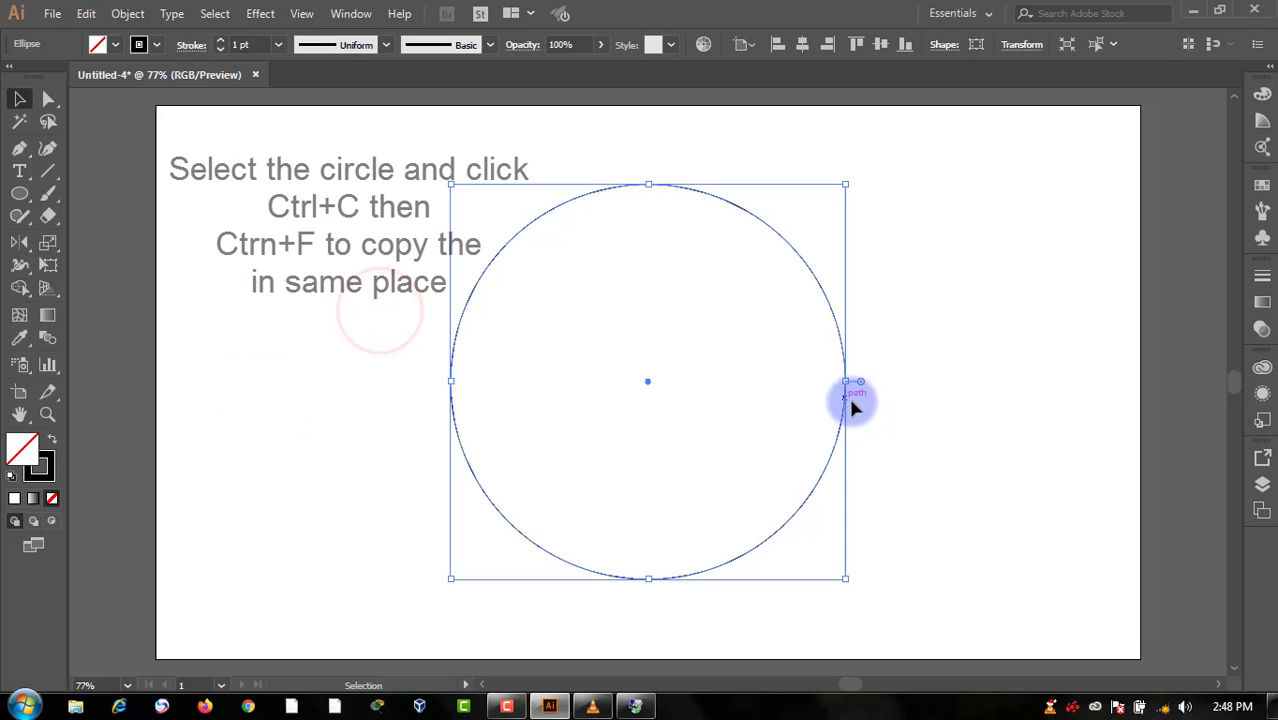
pyautogui.click(890, 405)
pyautogui.click(846, 360)
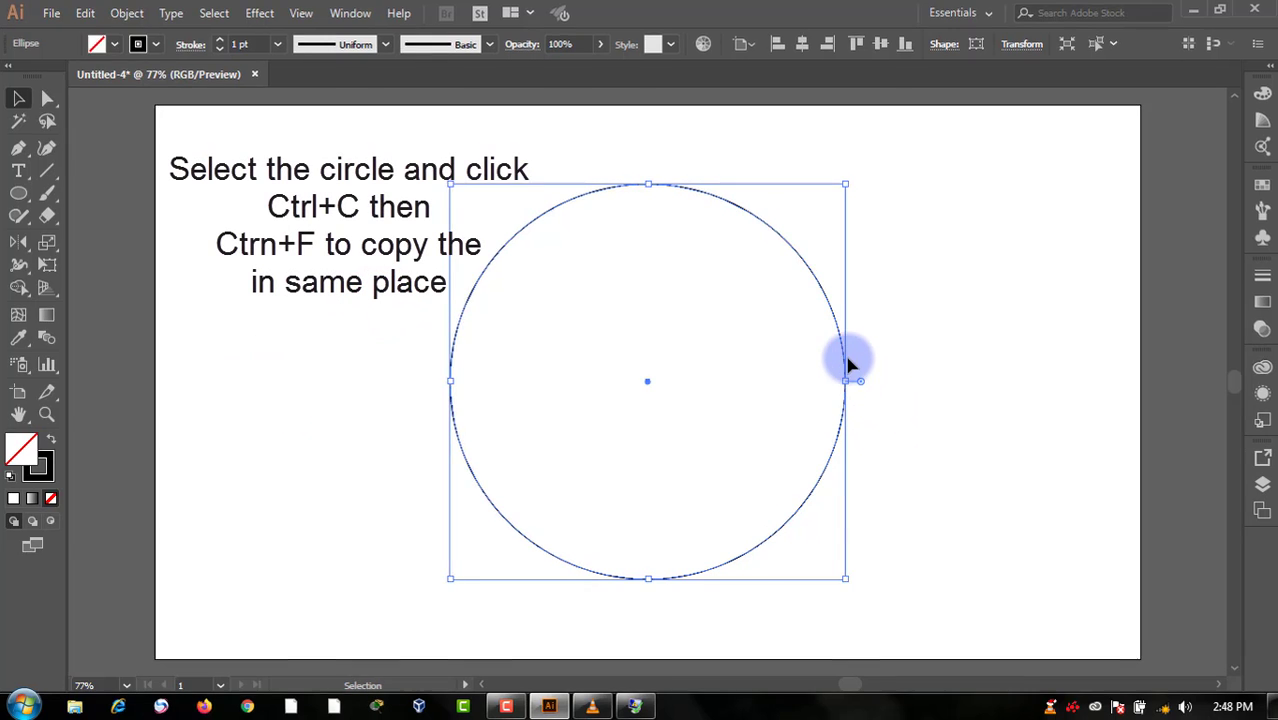
pyautogui.hotkey('ctrl', 'c')
pyautogui.hotkey('ctrl', 'f')
pyautogui.rightClick(808, 304)
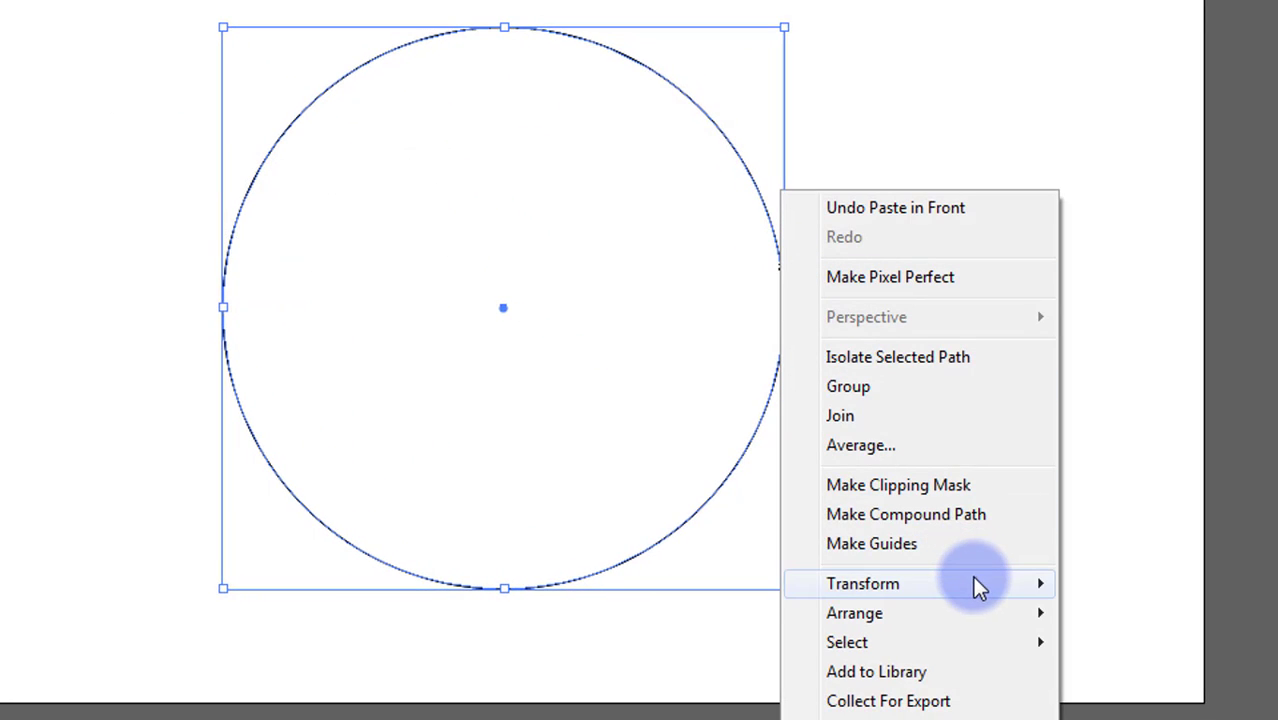
pyautogui.click(975, 580)
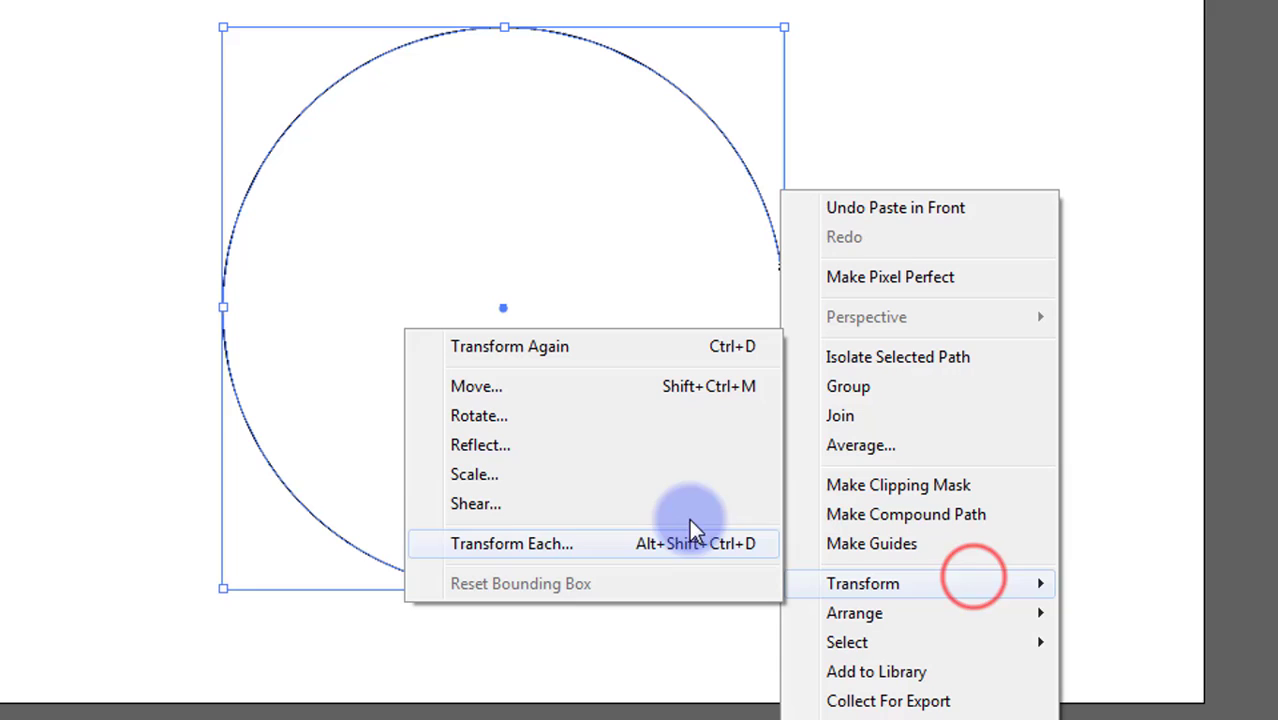
pyautogui.click(619, 473)
pyautogui.moveTo(1103, 46); pyautogui.dragTo(1085, 22)
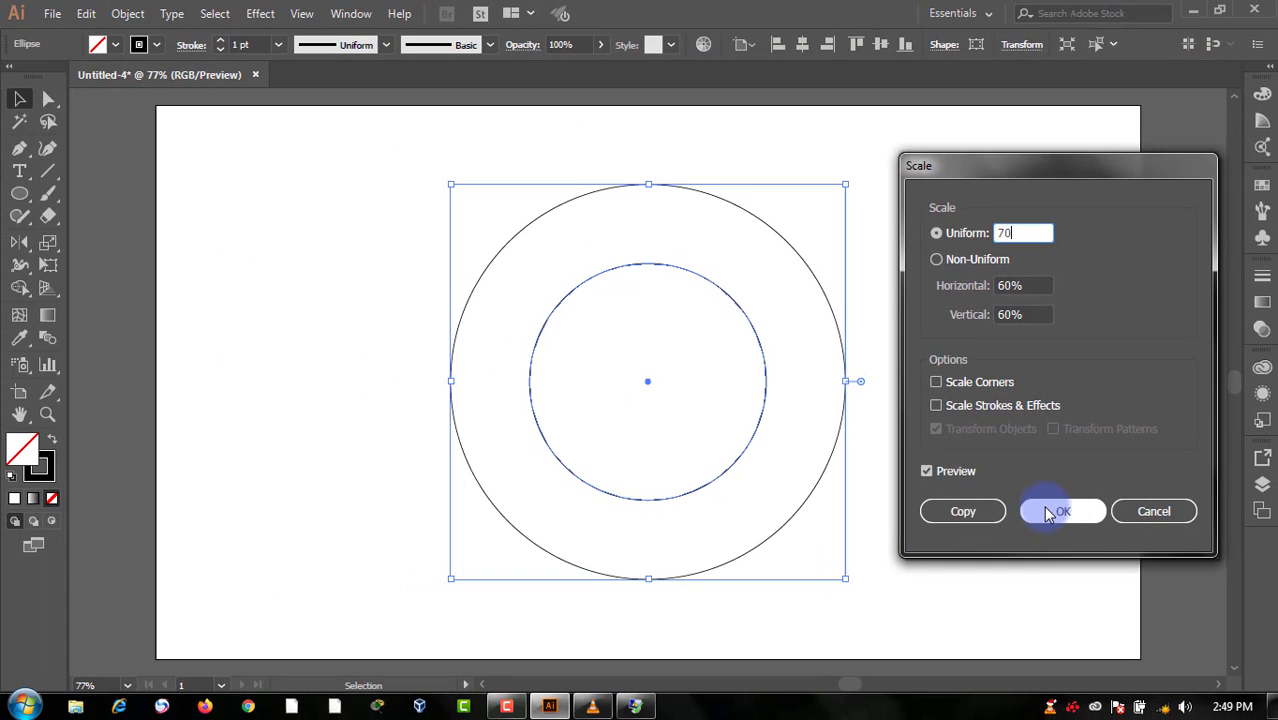
pyautogui.click(1094, 492)
pyautogui.click(937, 360)
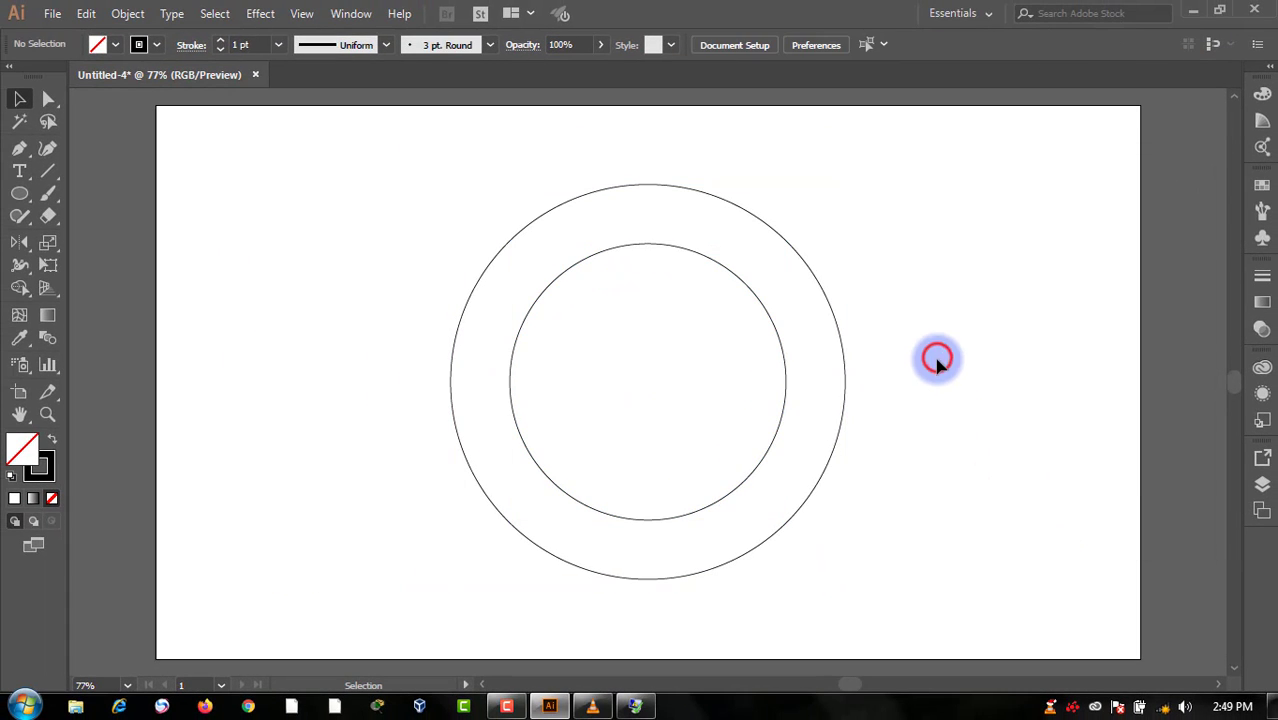
# - Duplicate the inner circle twice, placing one copy against the large circle's right edge and one against its left edge
pyautogui.moveTo(783, 397); pyautogui.dragTo(845, 397)
pyautogui.click(961, 365)
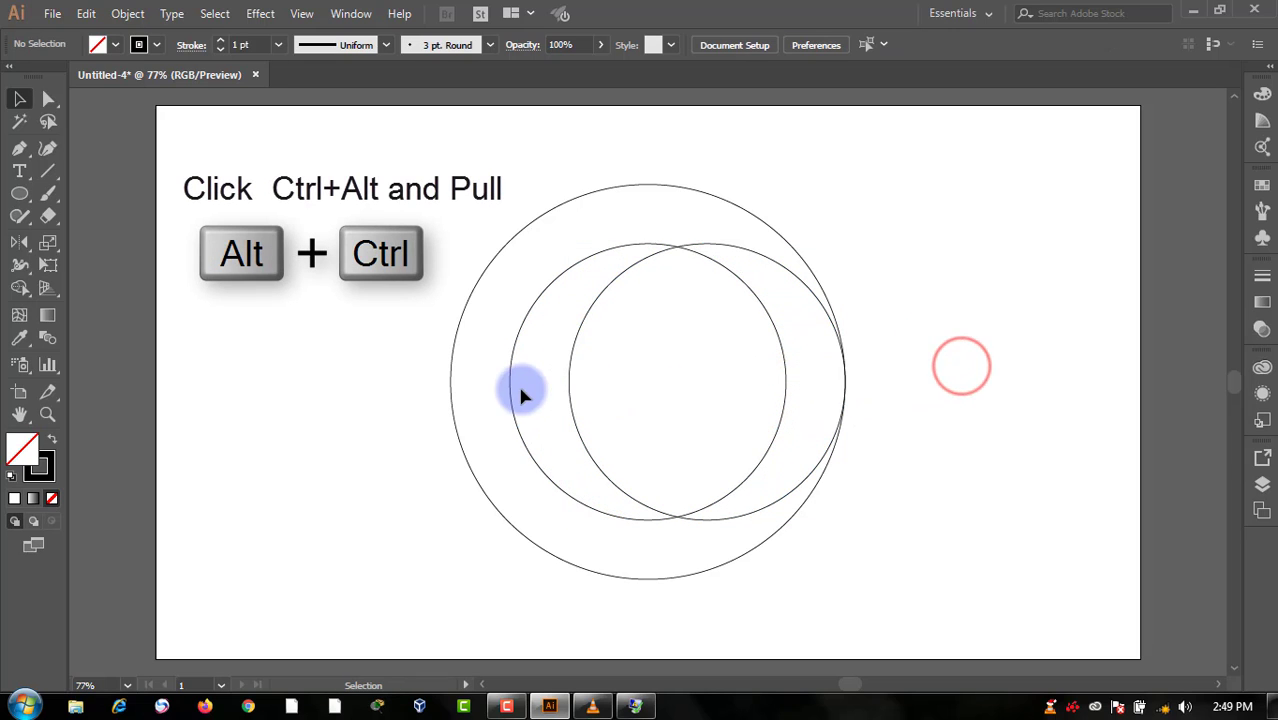
pyautogui.click(510, 386)
pyautogui.moveTo(510, 386); pyautogui.dragTo(451, 386)
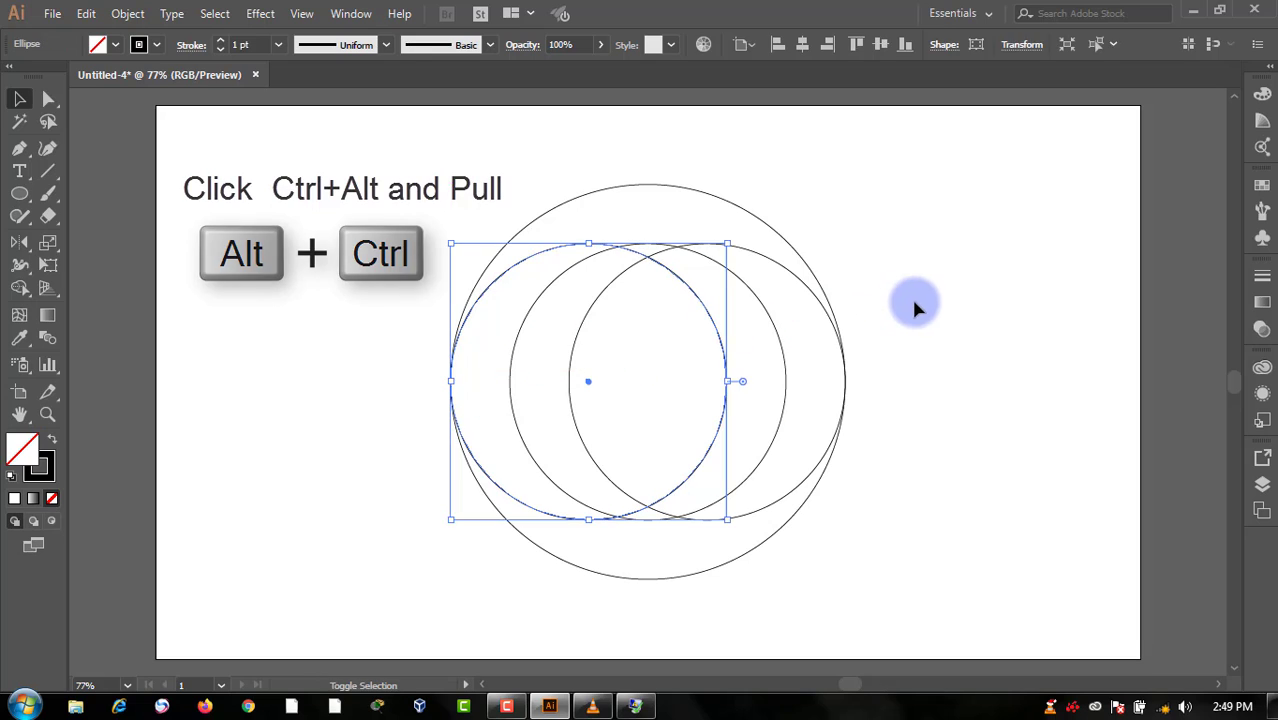
pyautogui.click(916, 300)
# - Duplicate the inner circle against the large circle's top edge and move the original against the bottom edge
pyautogui.moveTo(648, 248); pyautogui.dragTo(662, 188)
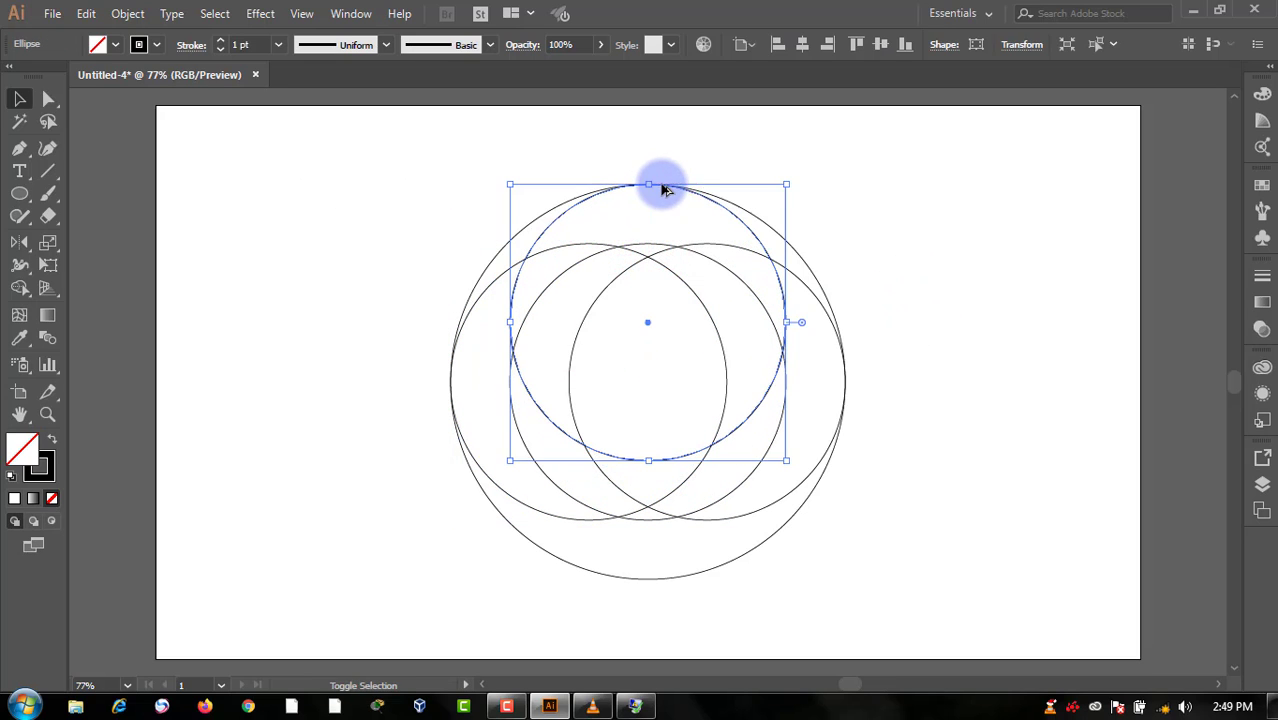
pyautogui.click(901, 190)
pyautogui.moveTo(651, 521); pyautogui.dragTo(659, 580)
pyautogui.click(998, 453)
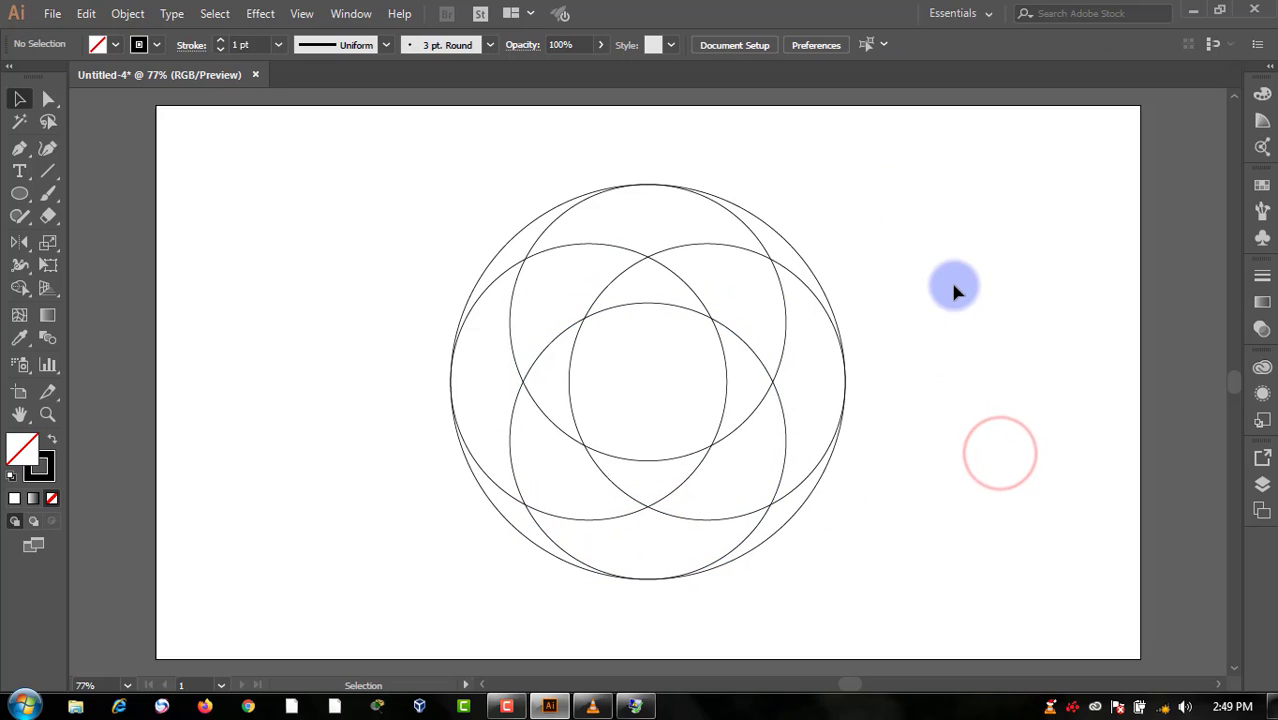
# - Merge the overlapping regions of all circles into four curved swirl blades with the Shape Builder tool
pyautogui.moveTo(414, 209); pyautogui.dragTo(548, 437)
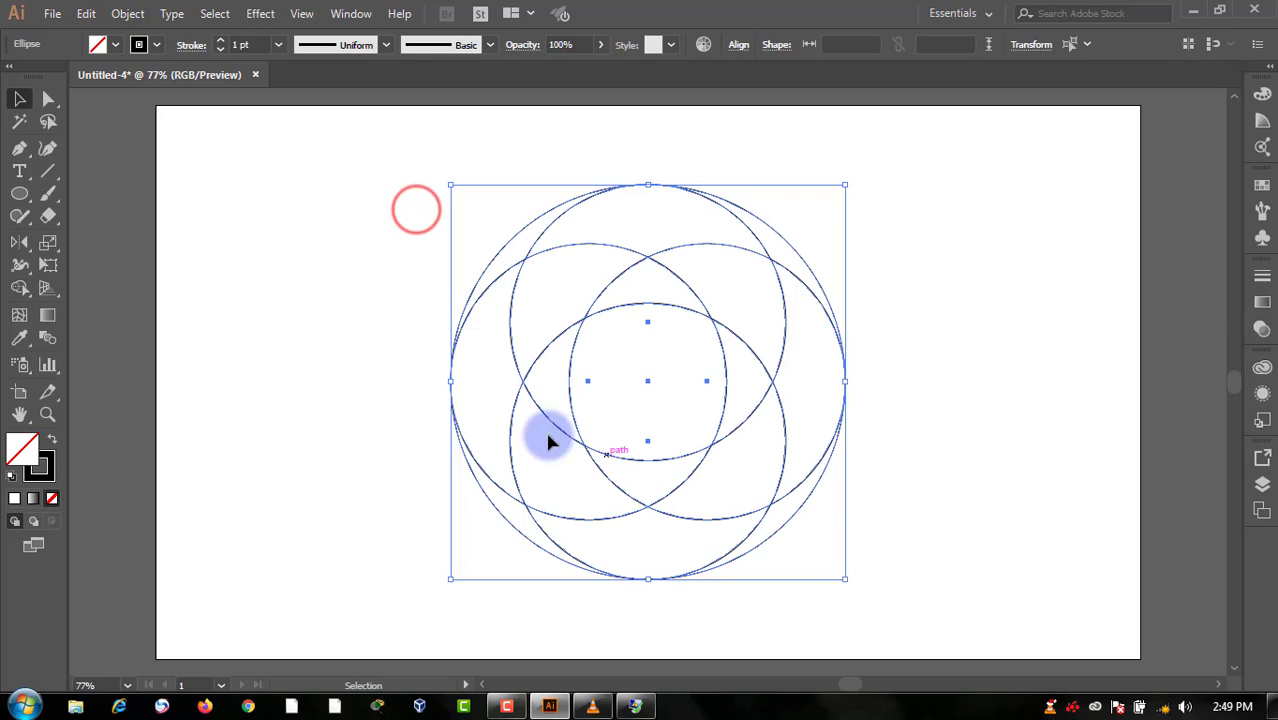
pyautogui.click(295, 345)
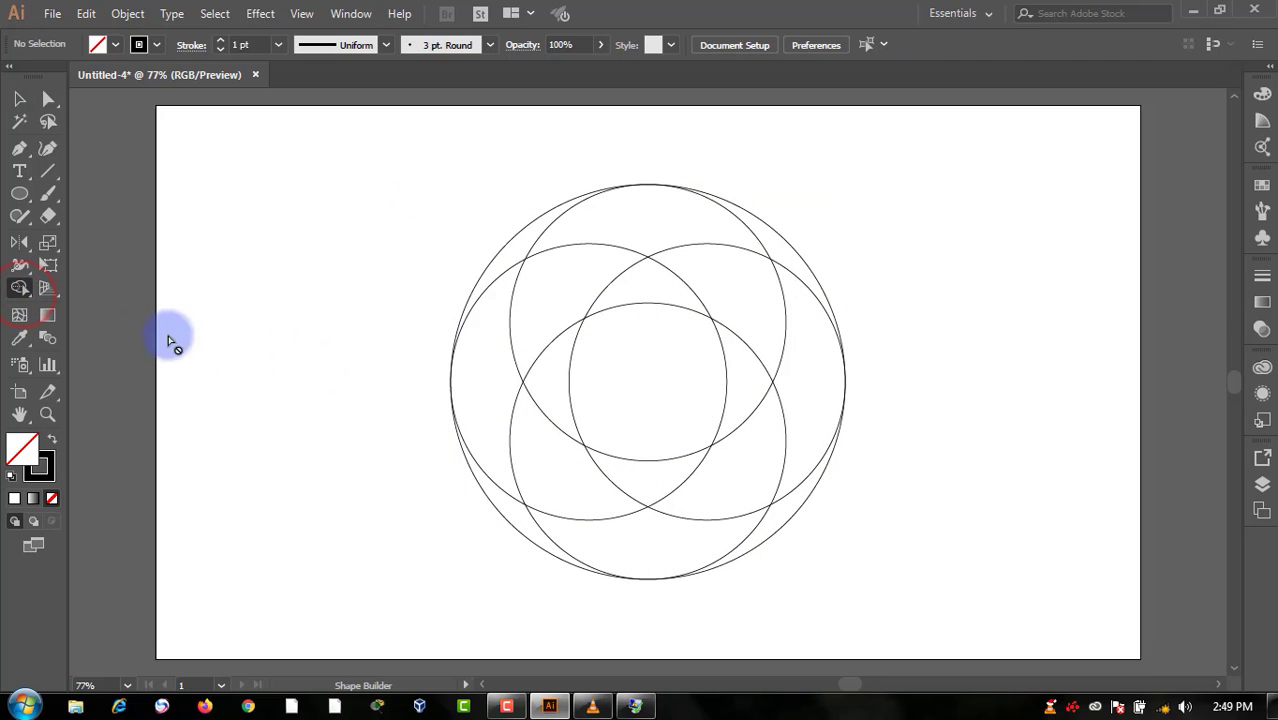
pyautogui.hotkey('ctrl', 'a')
pyautogui.moveTo(517, 255)
pyautogui.mouseDown()
pyautogui.moveTo(626, 238)
pyautogui.moveTo(684, 254)
pyautogui.moveTo(728, 291)
pyautogui.moveTo(740, 368)
pyautogui.moveTo(799, 291)
pyautogui.moveTo(810, 356)
pyautogui.moveTo(796, 431)
pyautogui.moveTo(680, 484)
pyautogui.mouseUp()
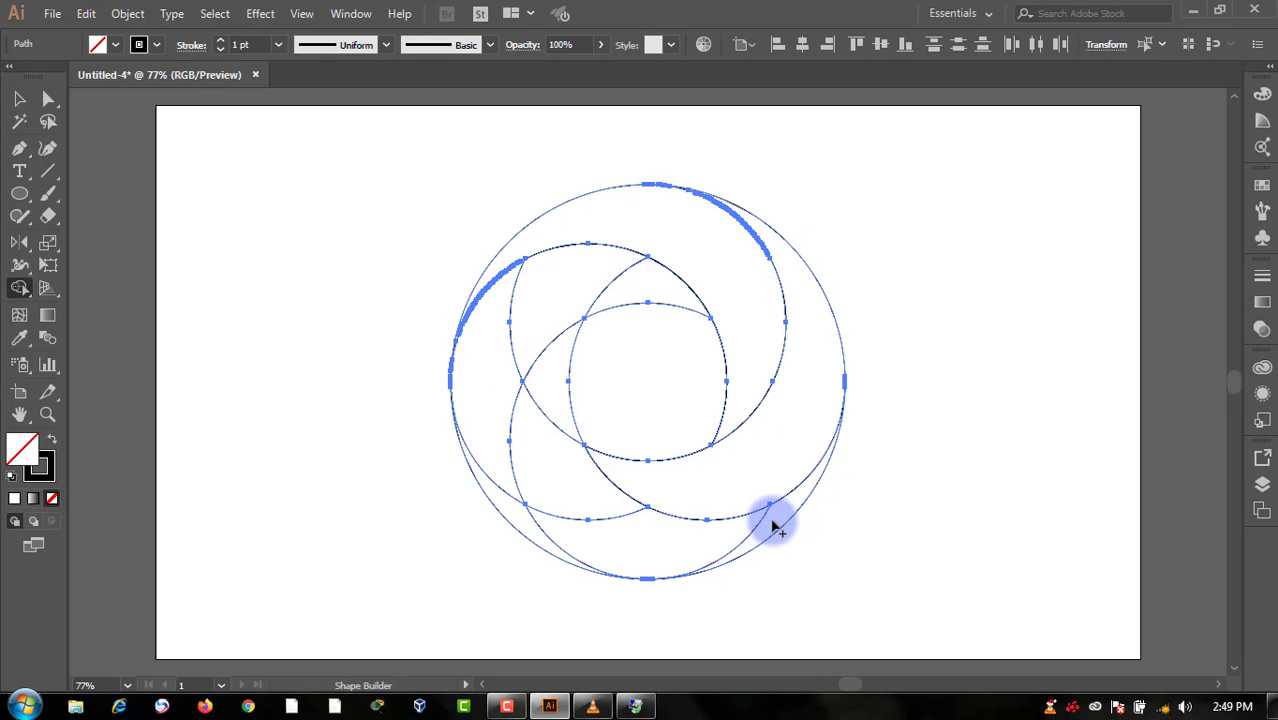
pyautogui.moveTo(776, 520)
pyautogui.mouseDown()
pyautogui.moveTo(691, 537)
pyautogui.moveTo(591, 532)
pyautogui.moveTo(551, 434)
pyautogui.mouseUp()
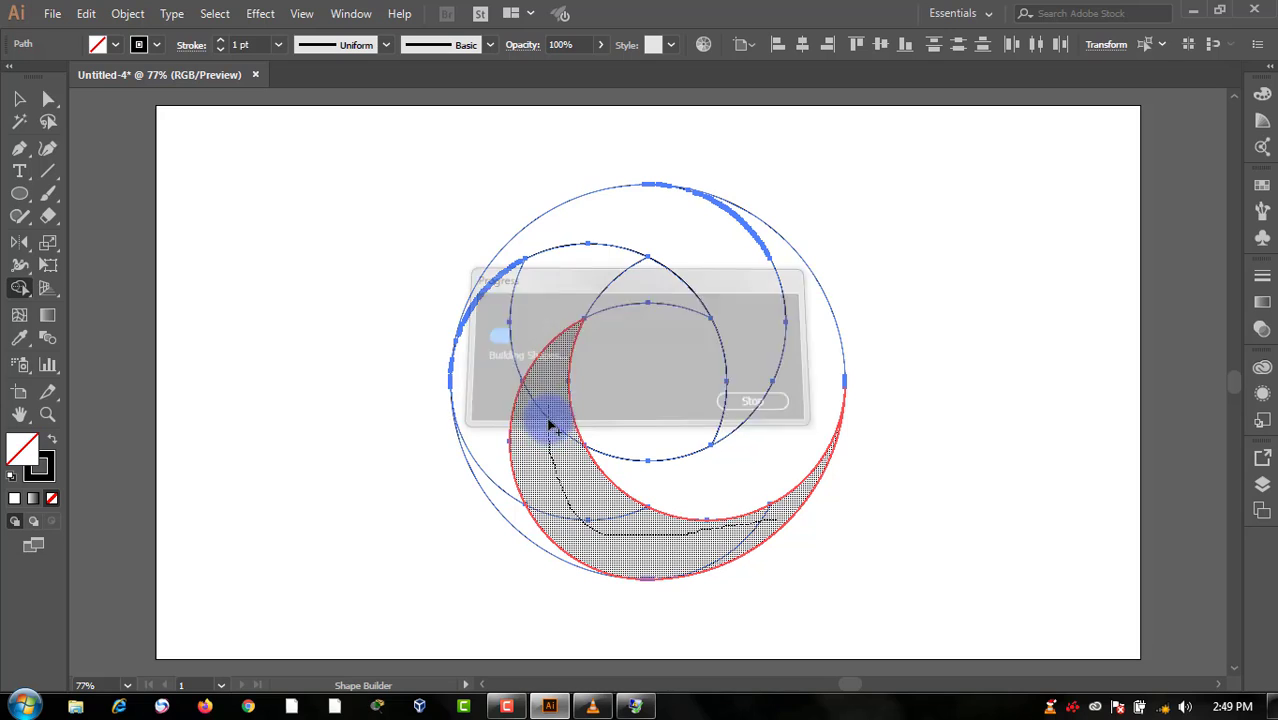
pyautogui.moveTo(502, 508)
pyautogui.mouseDown()
pyautogui.moveTo(515, 358)
pyautogui.moveTo(598, 286)
pyautogui.moveTo(628, 283)
pyautogui.mouseUp()
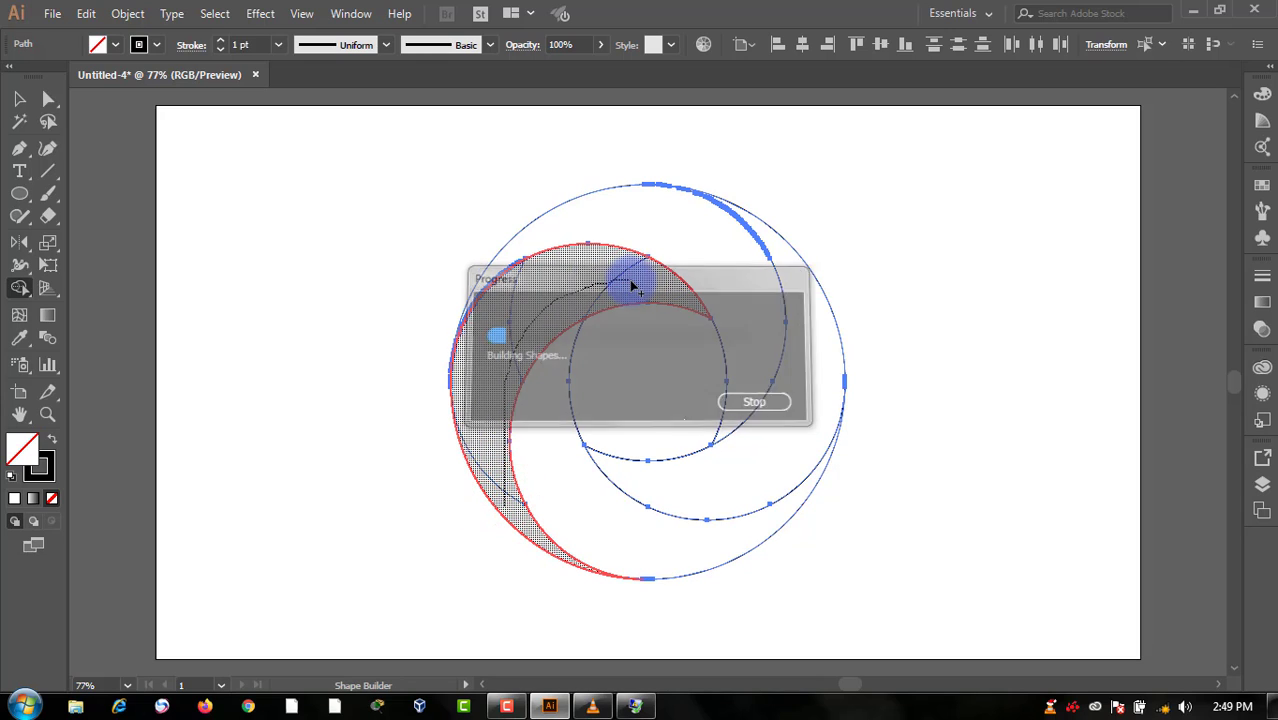
pyautogui.click(21, 98)
pyautogui.click(137, 177)
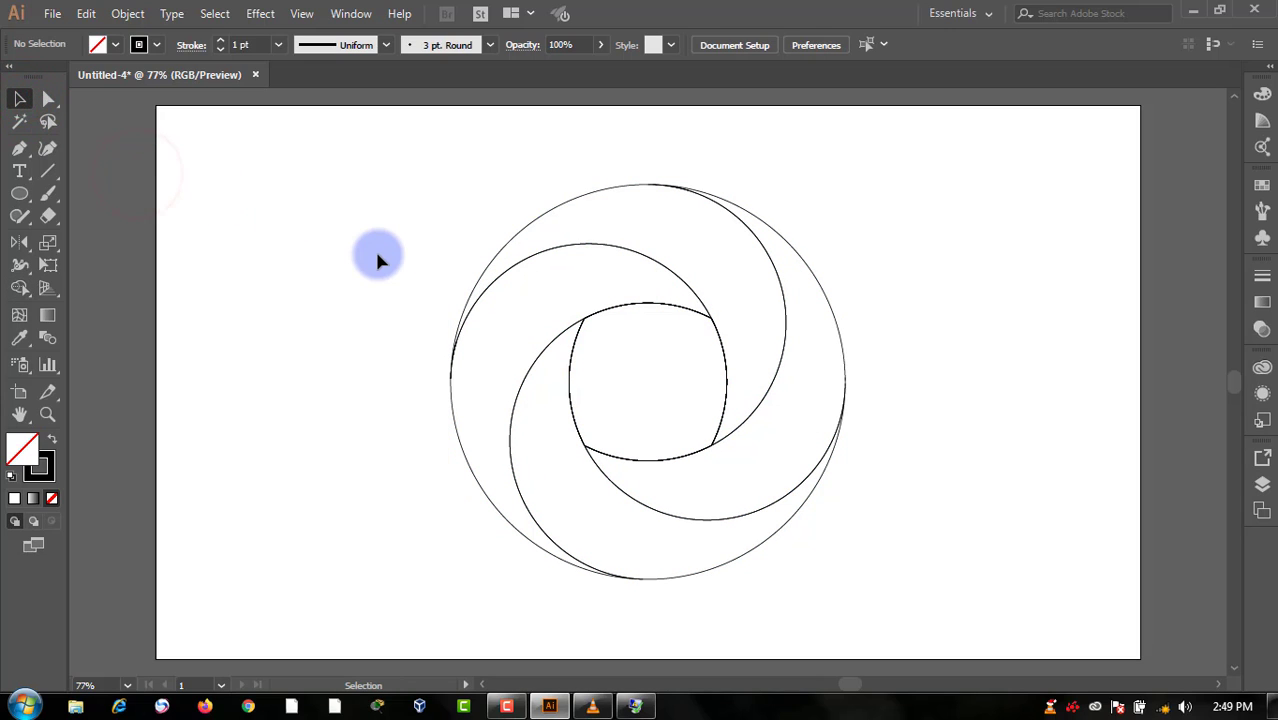
# - Switch to outline view and move the four swirl blades together to the right, away from the leftover pieces
pyautogui.hotkey('ctrl', 'y')
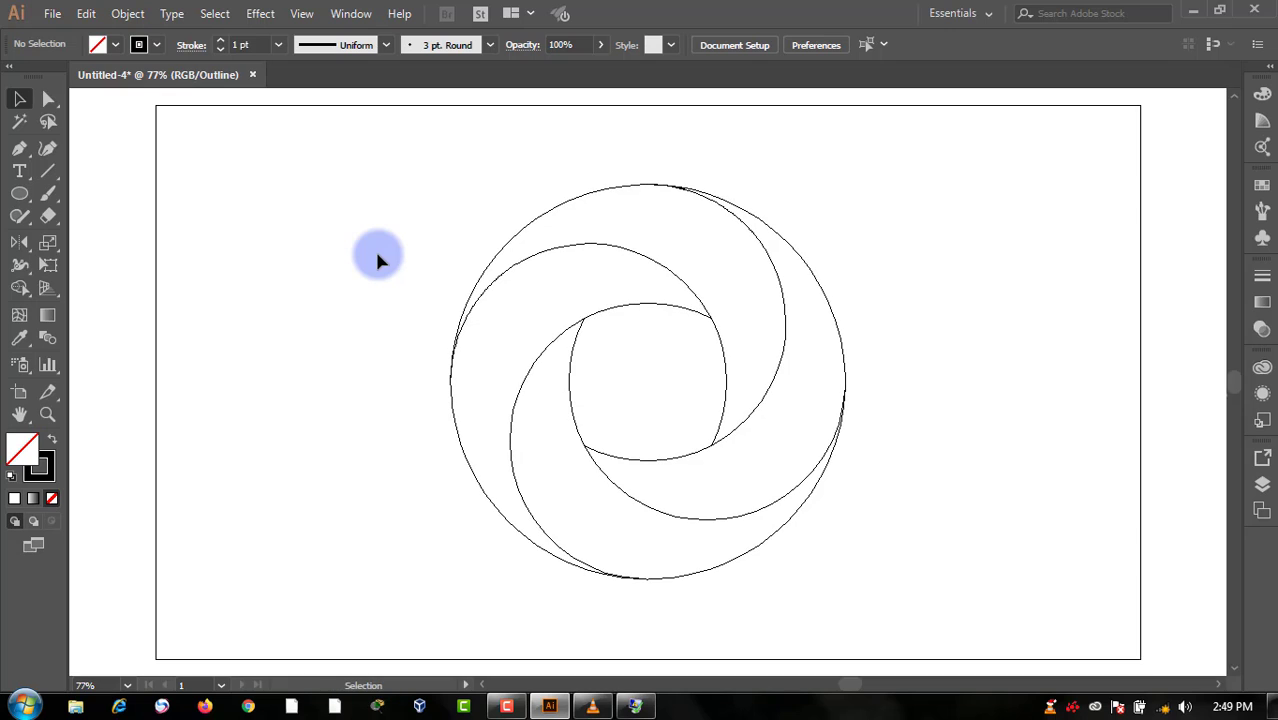
pyautogui.click(832, 309)
pyautogui.keyDown('shift'); pyautogui.click(557, 210); pyautogui.keyUp('shift')
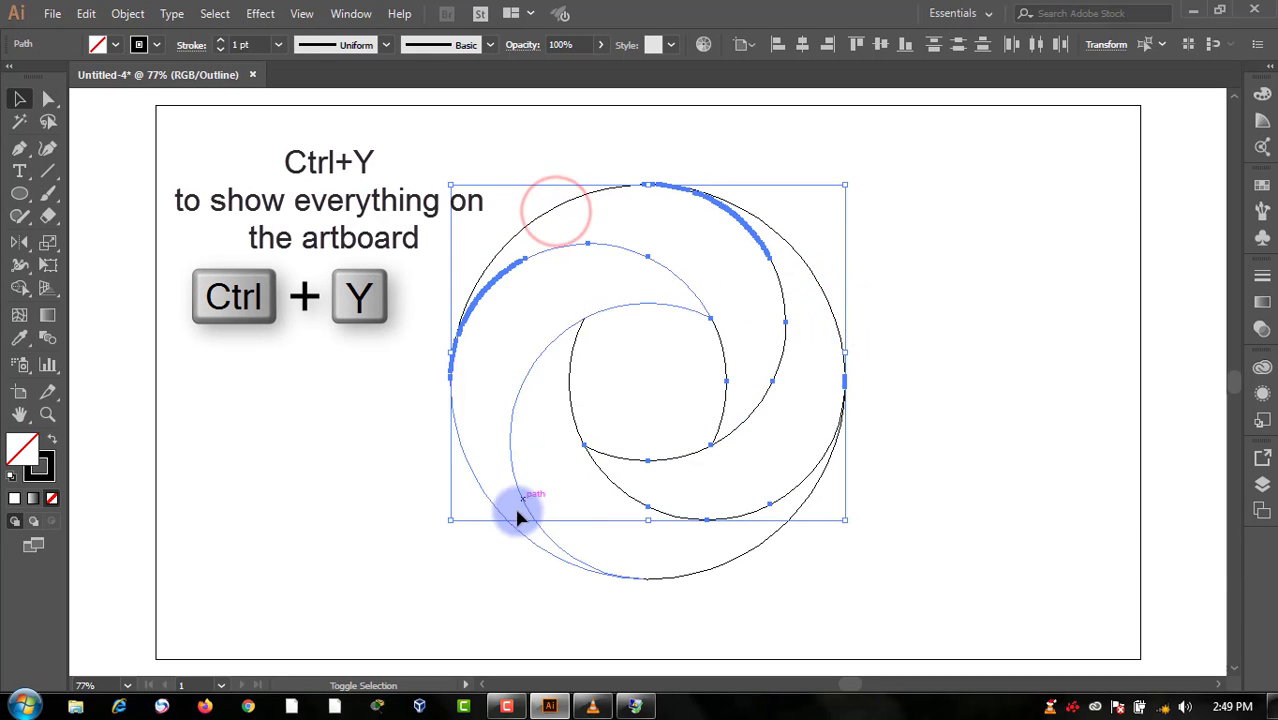
pyautogui.keyDown('shift'); pyautogui.click(521, 541); pyautogui.keyUp('shift')
pyautogui.keyDown('shift'); pyautogui.click(718, 566); pyautogui.keyUp('shift')
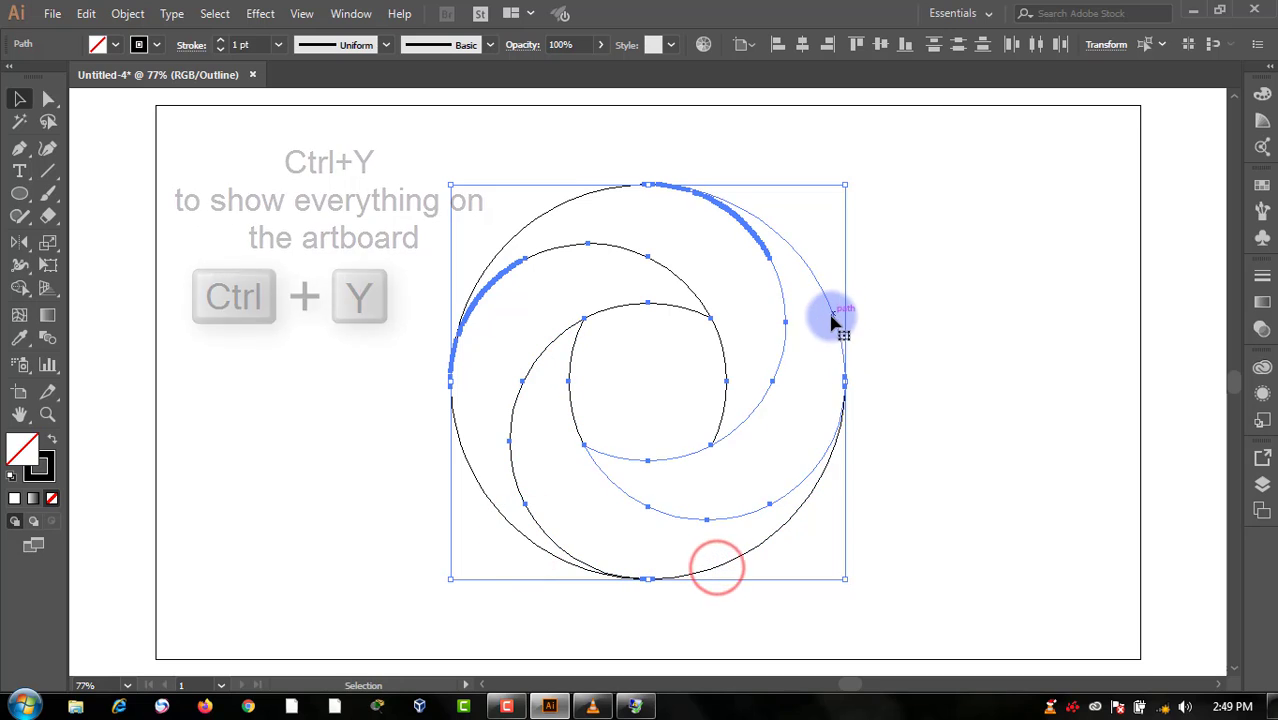
pyautogui.moveTo(830, 320); pyautogui.dragTo(1195, 350)
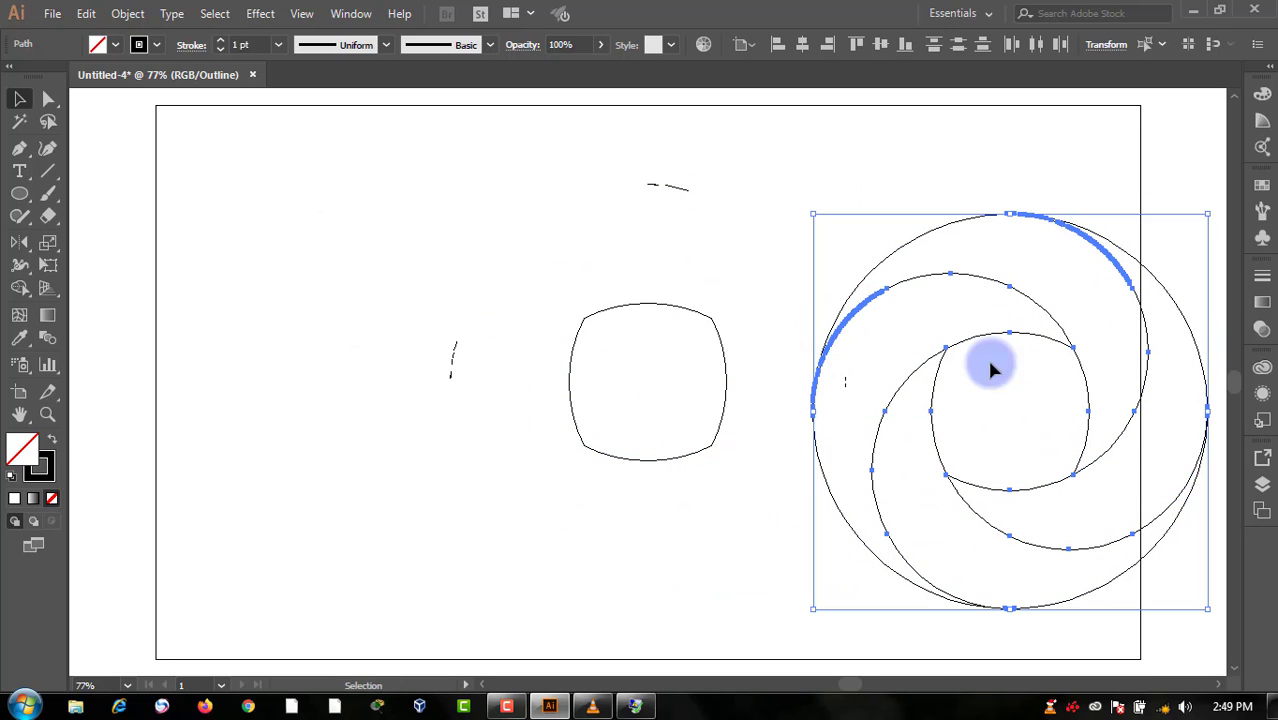
# - Delete the leftover center shape and stray fragments, and move the swirl back to the middle of the artboard
pyautogui.moveTo(714, 185); pyautogui.dragTo(356, 508)
pyautogui.press('Delete')
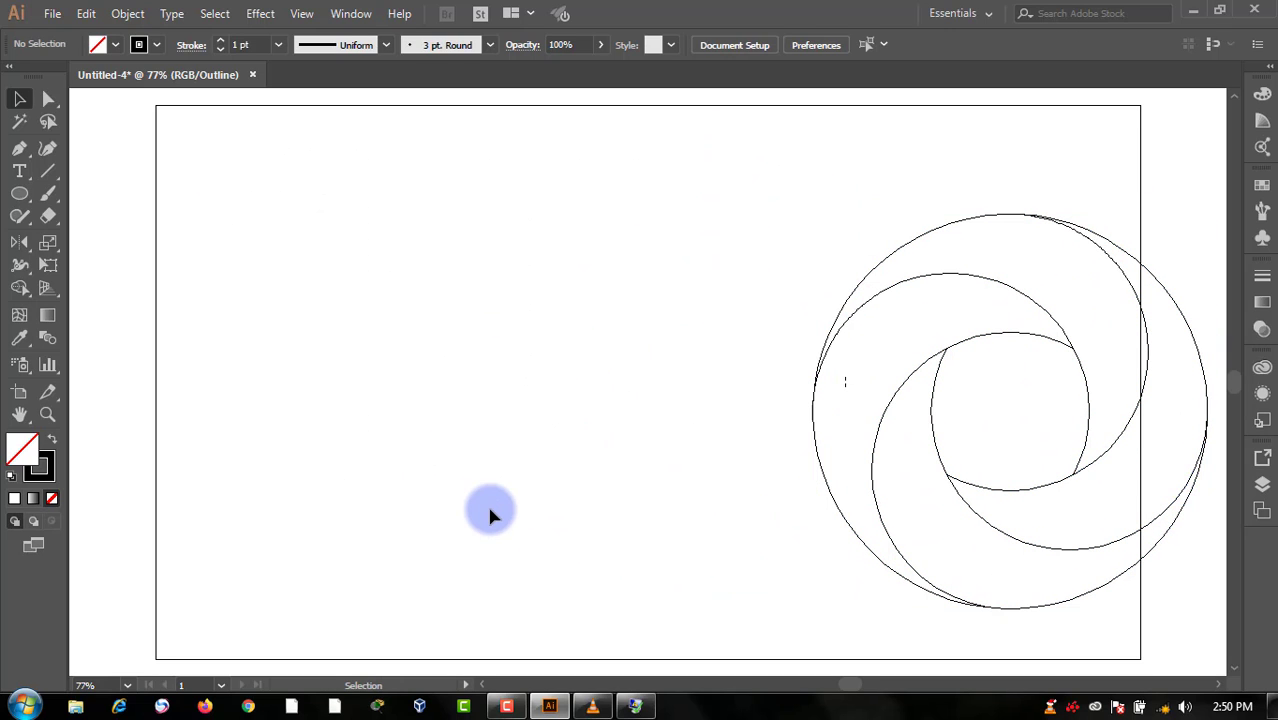
pyautogui.moveTo(765, 297); pyautogui.dragTo(1135, 568)
pyautogui.moveTo(1107, 451); pyautogui.dragTo(712, 455)
pyautogui.click(975, 371)
# - Delete the tiny stray path fragments remaining inside the swirl's left blade
pyautogui.hotkey('ctrl', '=')
pyautogui.hotkey('ctrl', '=')
pyautogui.hotkey('ctrl', '=')
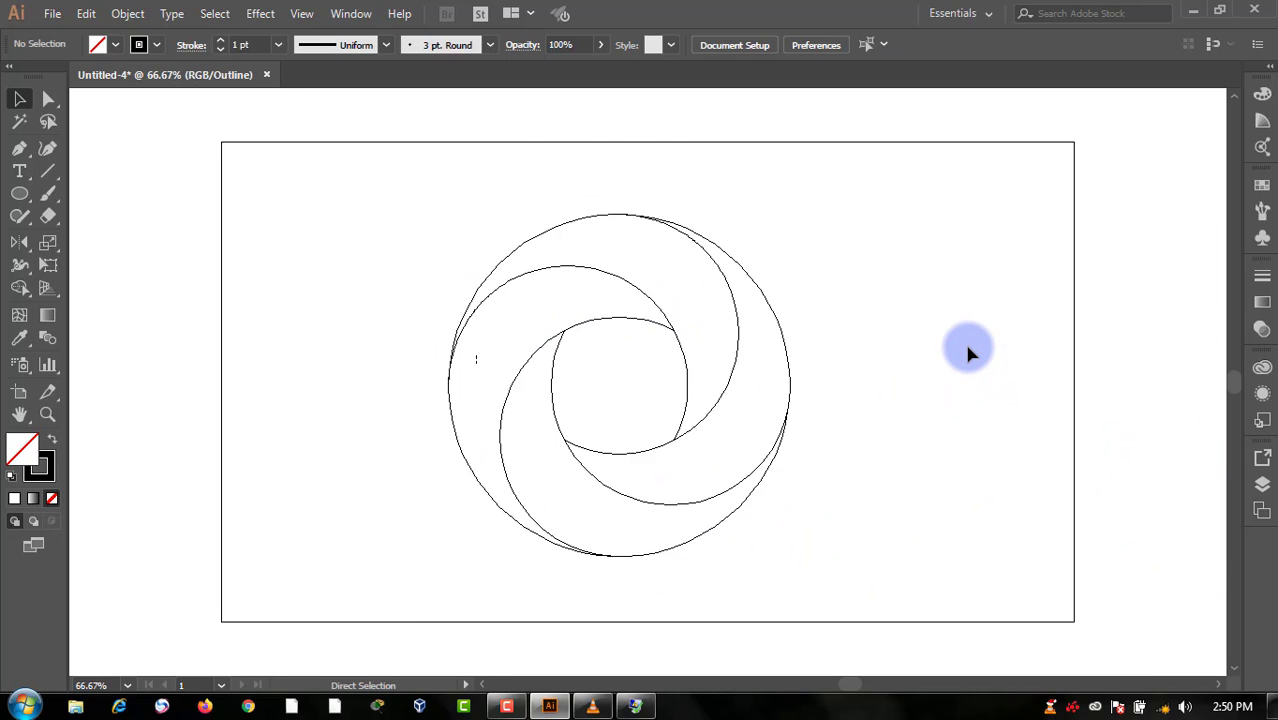
pyautogui.hotkey('ctrl', '=')
pyautogui.moveTo(267, 210); pyautogui.dragTo(874, 332)
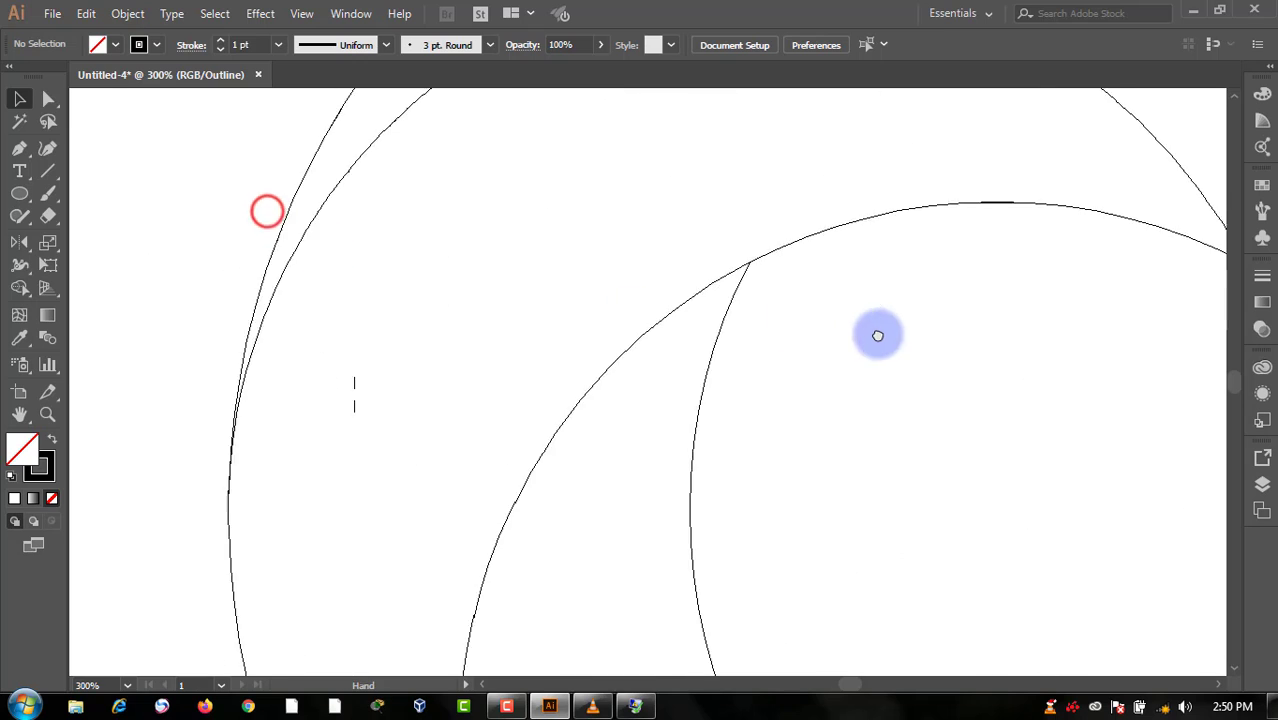
pyautogui.moveTo(510, 460); pyautogui.dragTo(490, 382)
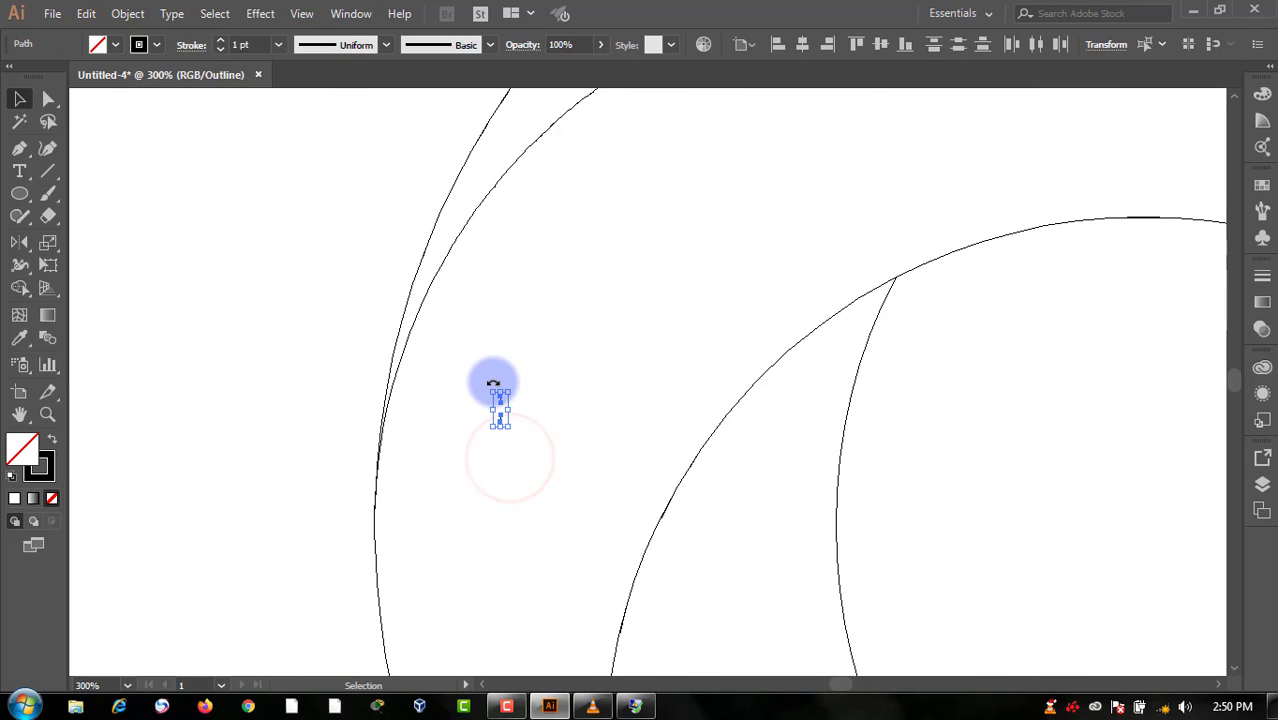
pyautogui.press('Delete')
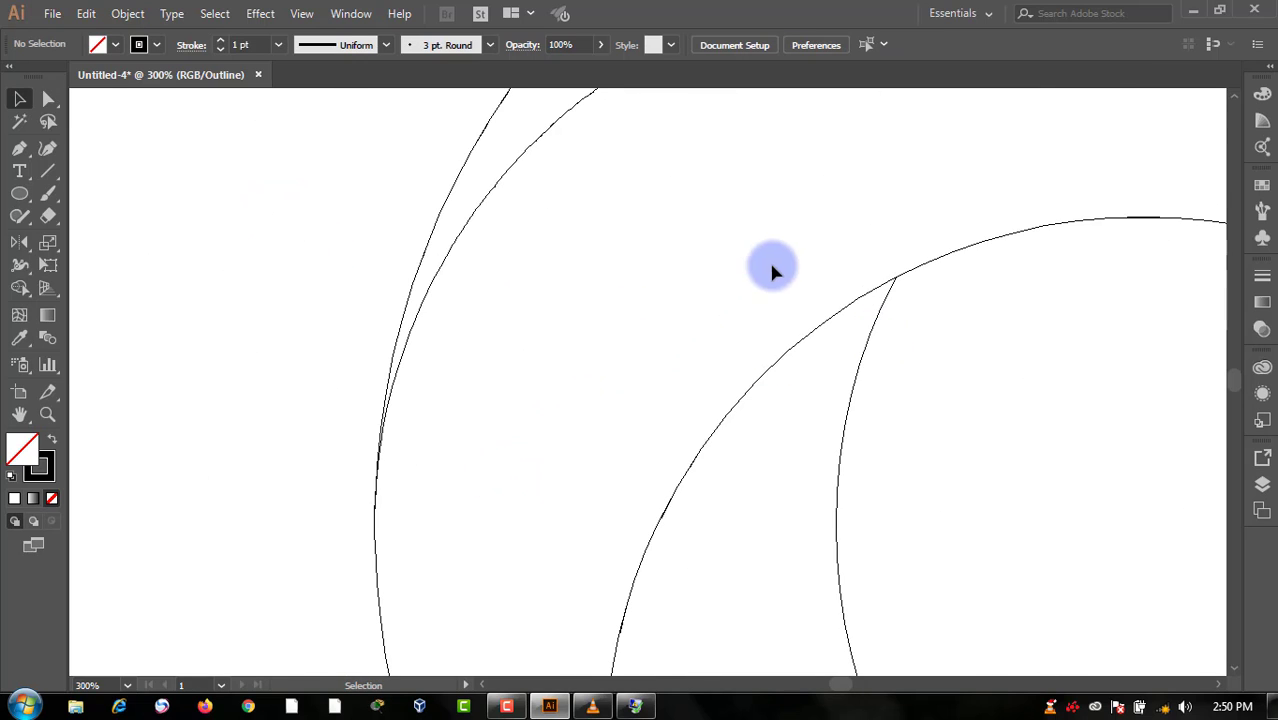
# - Examine the swirl's outlines at 300% zoom for any remaining stray fragments
pyautogui.moveTo(824, 228); pyautogui.dragTo(556, 480)
pyautogui.moveTo(904, 285); pyautogui.dragTo(708, 434)
pyautogui.moveTo(494, 148); pyautogui.dragTo(737, 387)
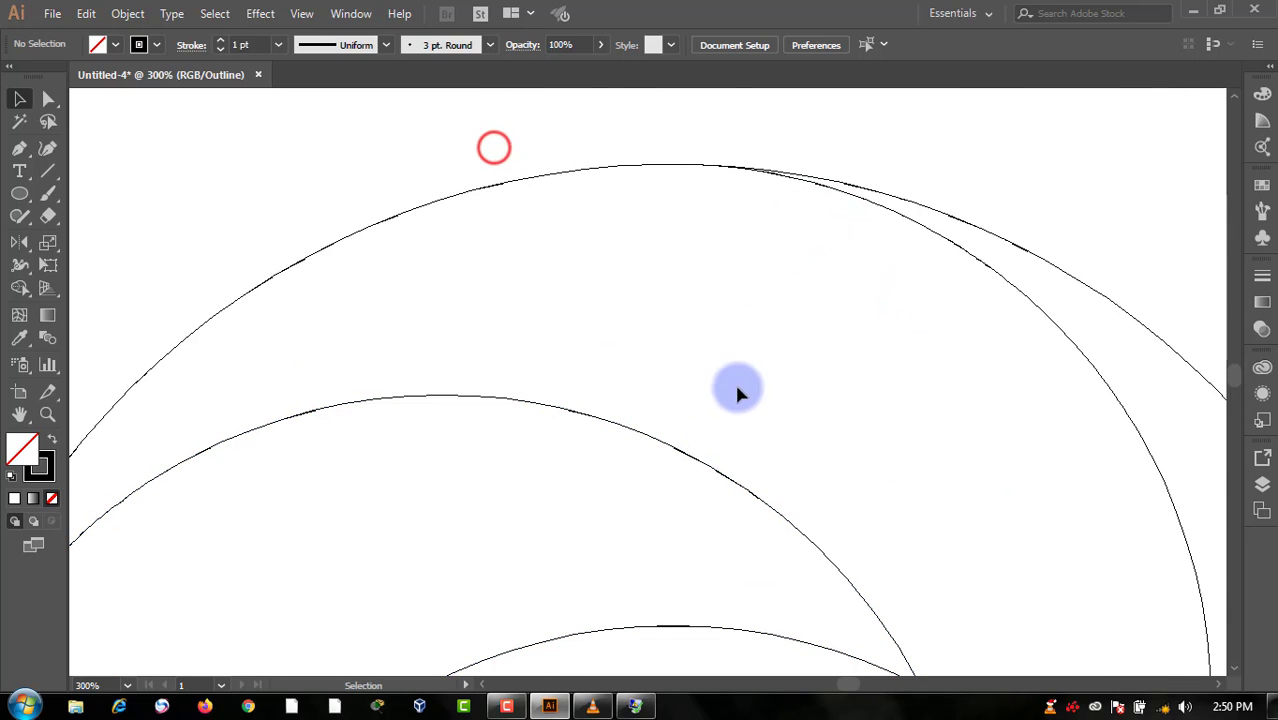
pyautogui.moveTo(913, 391); pyautogui.dragTo(494, 300)
pyautogui.moveTo(542, 520); pyautogui.dragTo(699, 226)
pyautogui.moveTo(498, 520); pyautogui.dragTo(690, 502)
pyautogui.click(605, 240)
pyautogui.click(655, 339)
pyautogui.moveTo(916, 558); pyautogui.dragTo(774, 236)
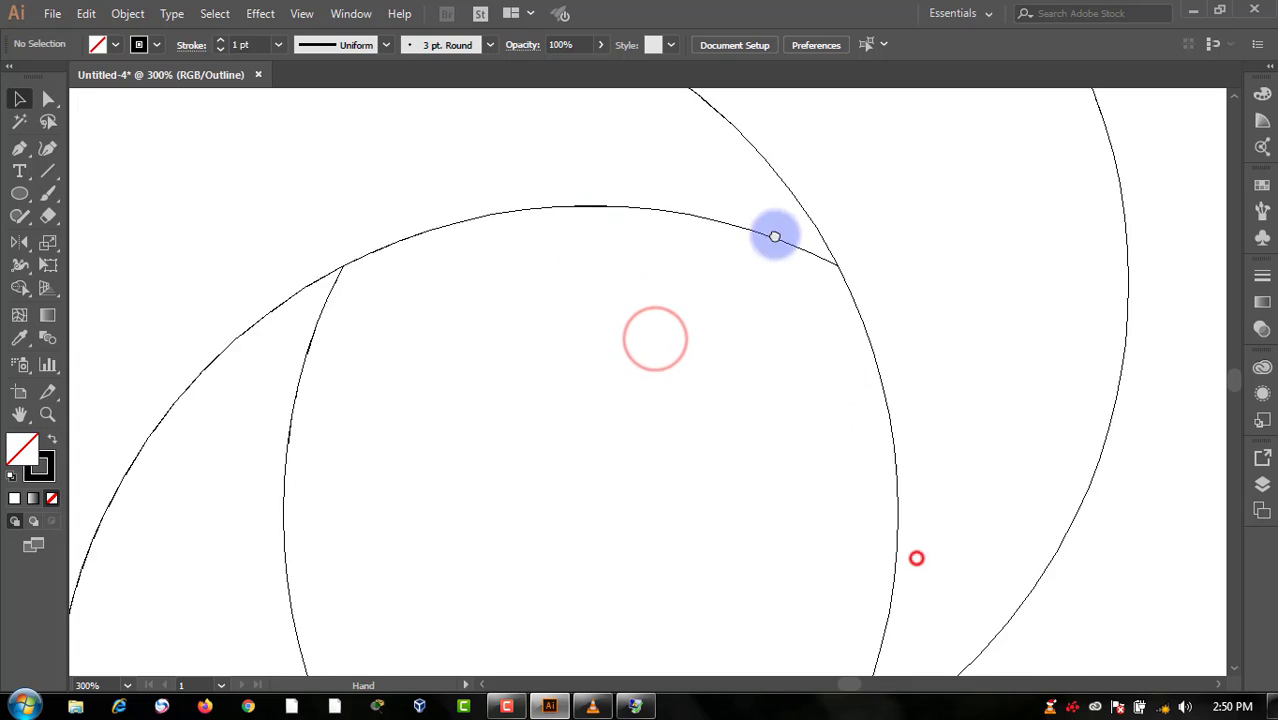
pyautogui.moveTo(893, 503); pyautogui.dragTo(856, 220)
pyautogui.moveTo(531, 342); pyautogui.dragTo(926, 289)
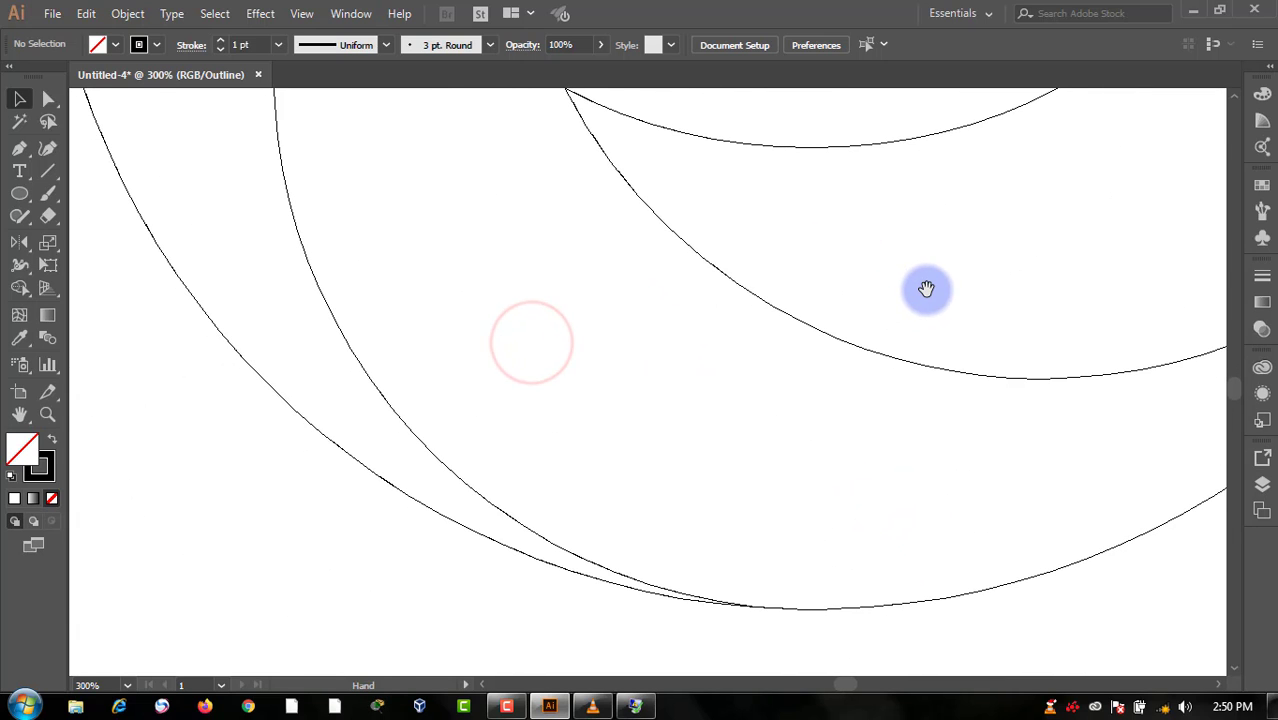
# - Return to preview mode and draw a small circle beside the swirl, centered at about X 150 pt, Y 133 pt
pyautogui.hotkey('ctrl', '0')
pyautogui.hotkey('ctrl', 'y')
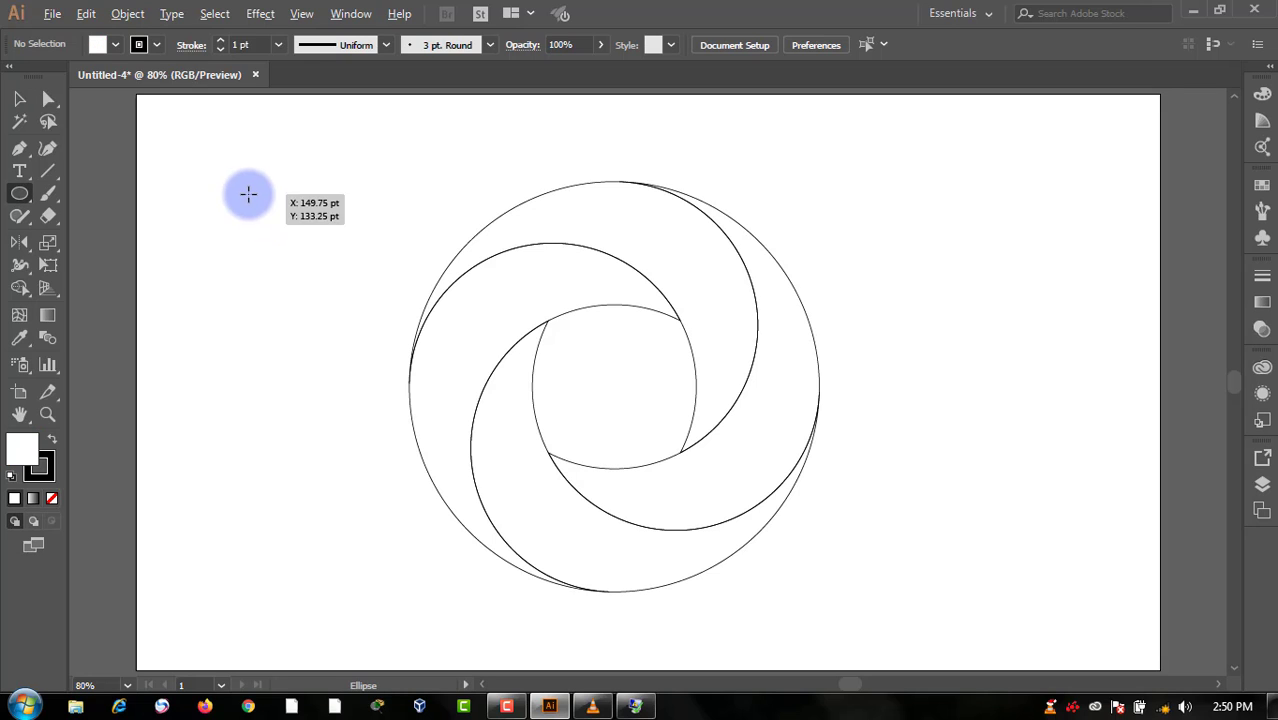
pyautogui.moveTo(248, 193)
pyautogui.mouseDown()
pyautogui.moveTo(283, 228)
pyautogui.moveTo(250, 198)
pyautogui.mouseUp()
pyautogui.click(19, 98)
pyautogui.click(282, 285)
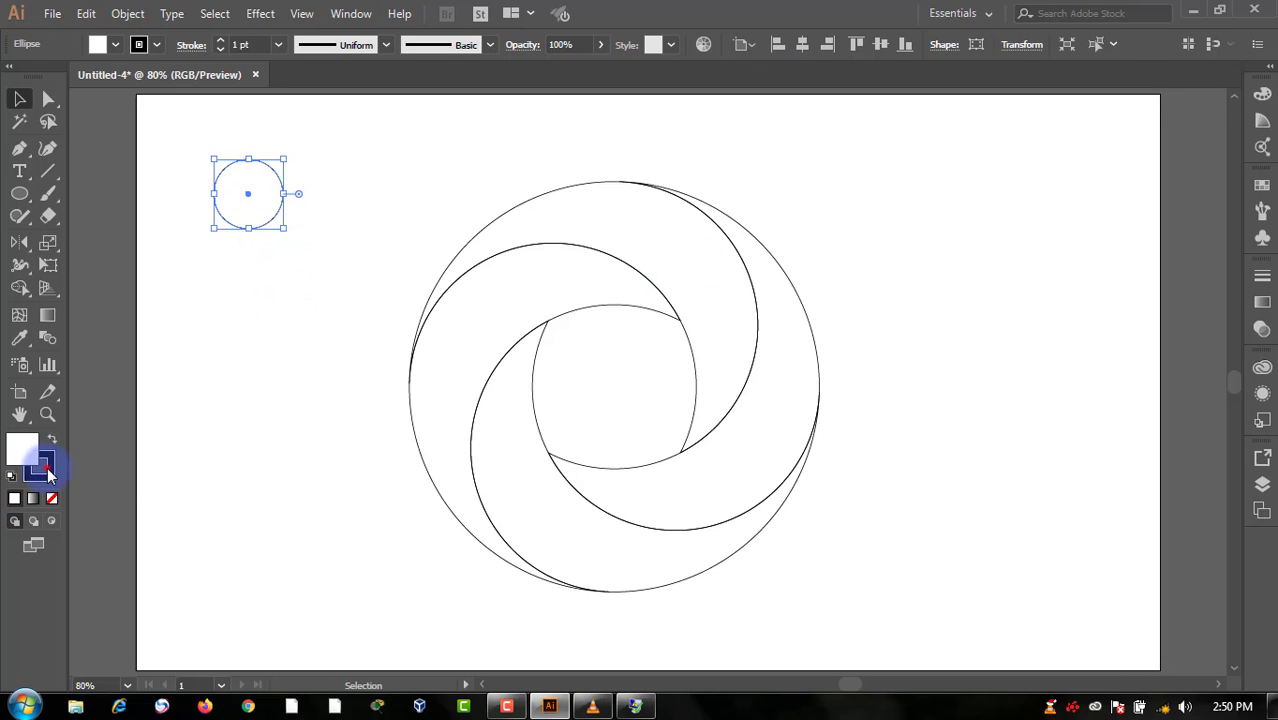
# - Remove the stroke from the small circle beside the swirl
pyautogui.click(50, 475)
pyautogui.click(52, 498)
pyautogui.click(234, 408)
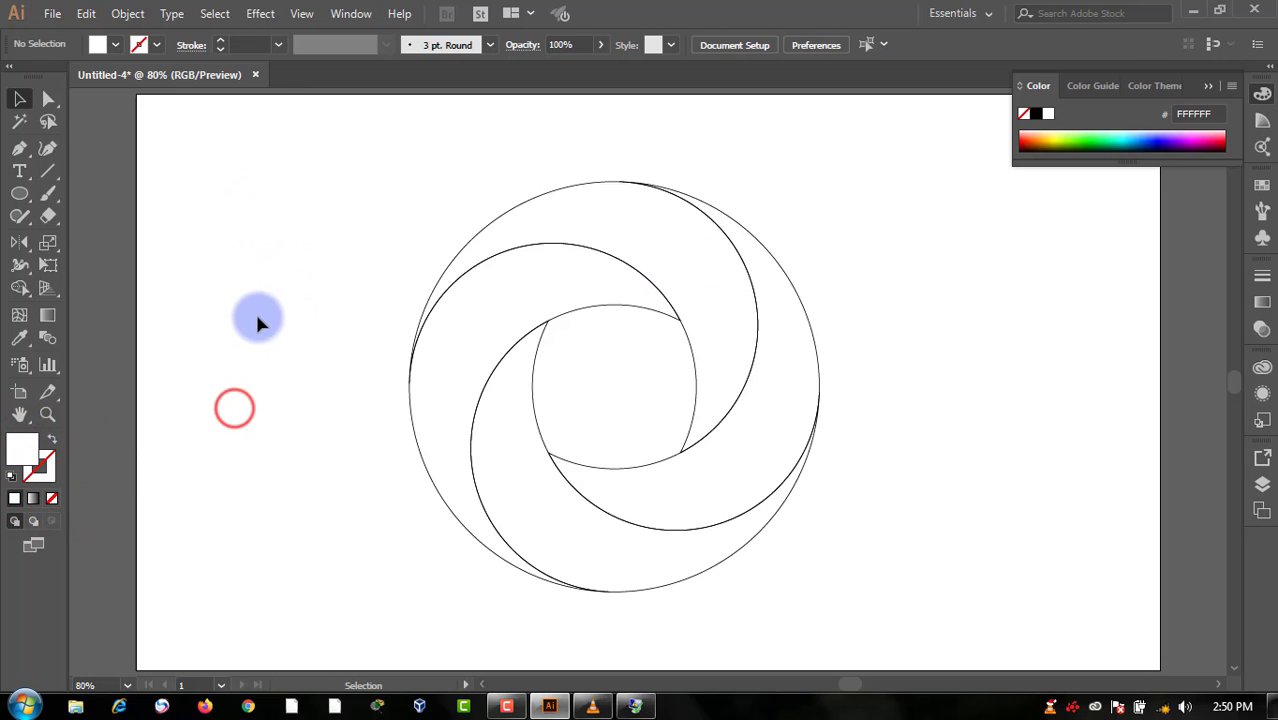
# - Move the small circle up beside the swirl and fill it with the default white-to-black linear gradient
pyautogui.moveTo(258, 323); pyautogui.dragTo(251, 157)
pyautogui.click(1262, 304)
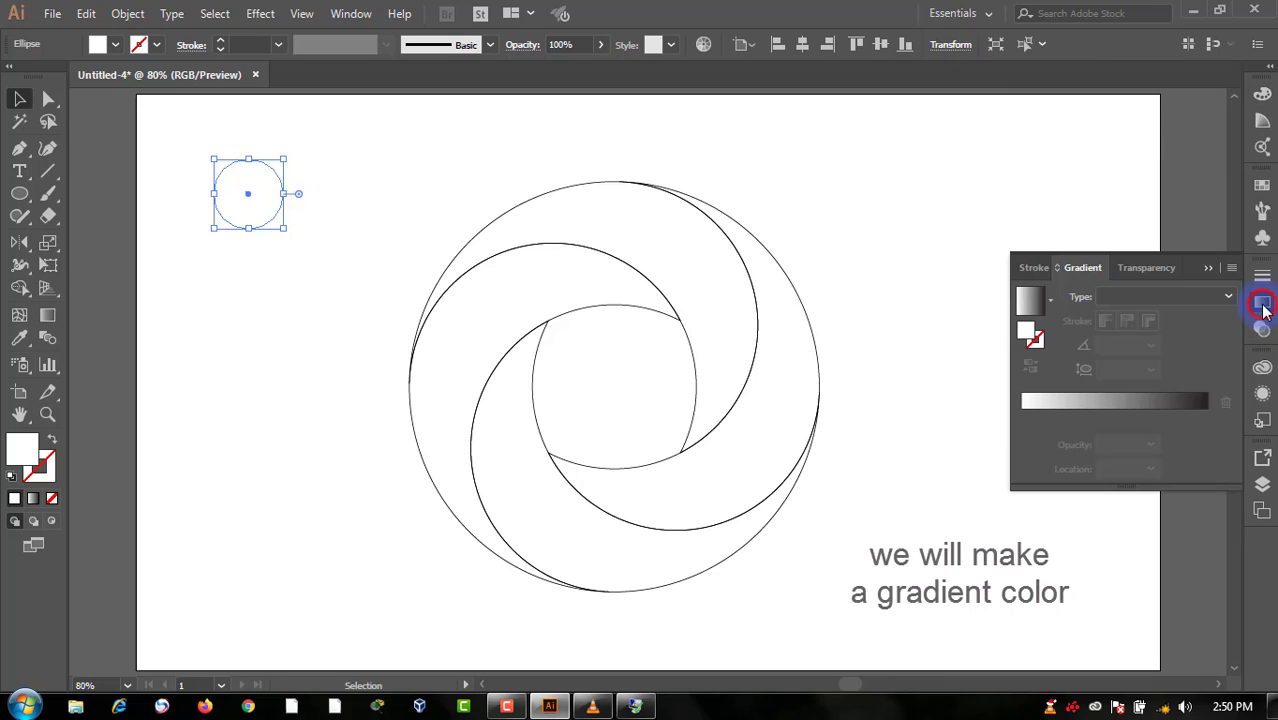
pyautogui.click(1160, 401)
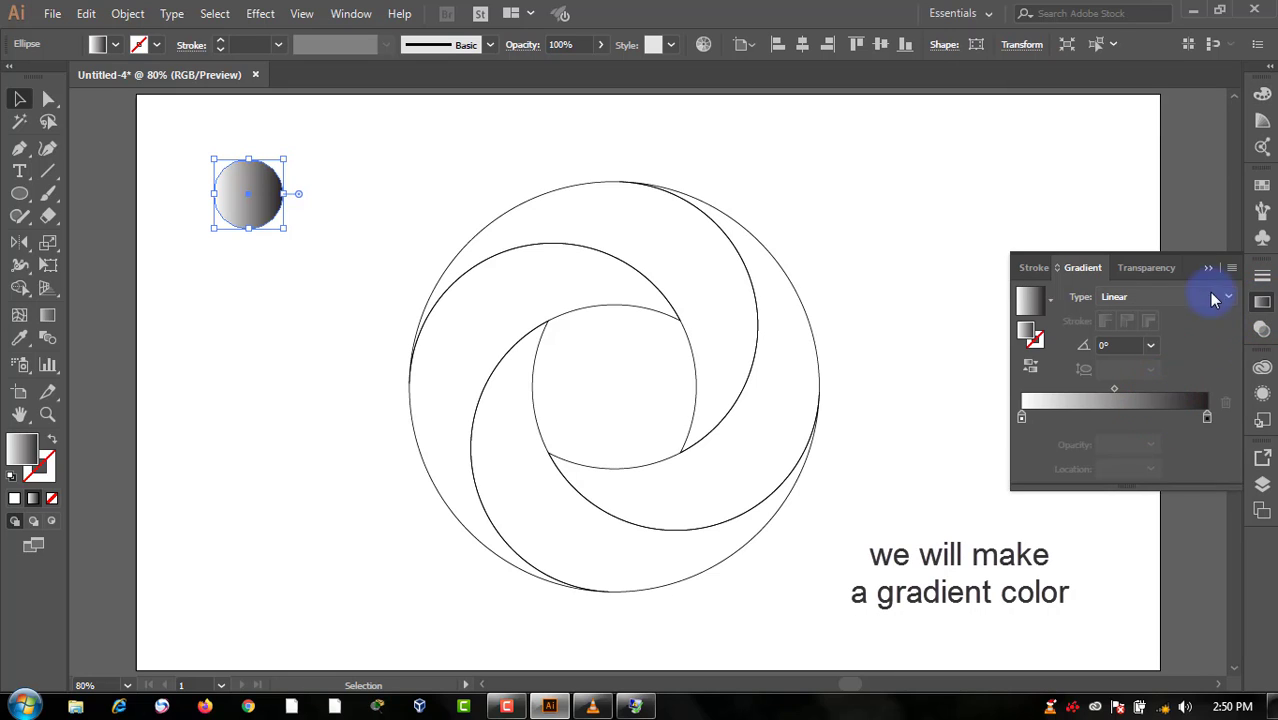
pyautogui.click(1231, 267)
pyautogui.click(1231, 267)
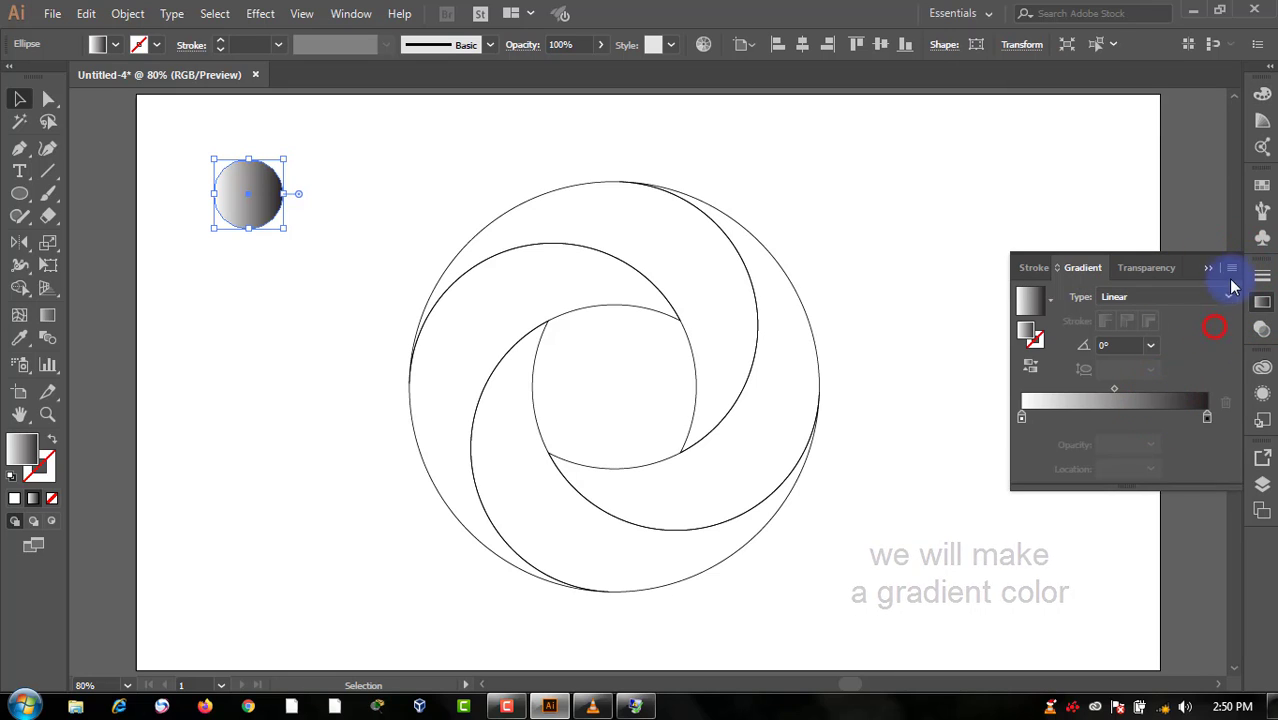
pyautogui.click(1231, 267)
pyautogui.click(1180, 278)
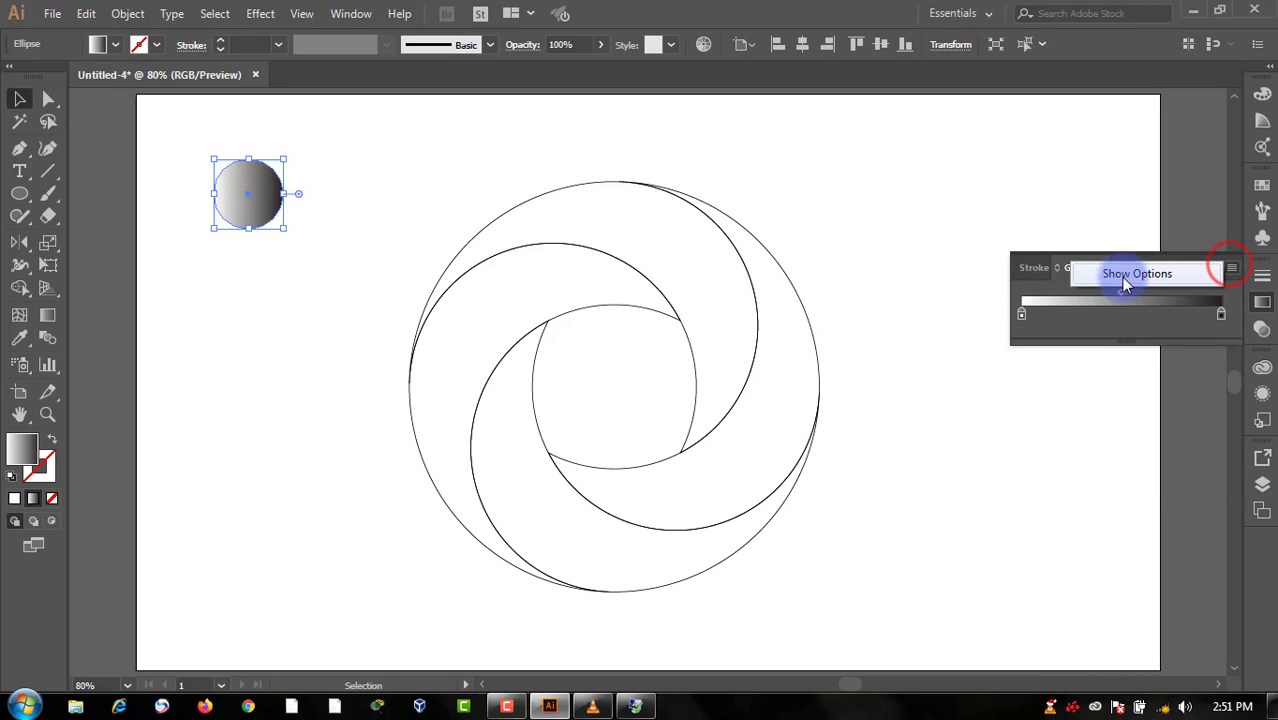
pyautogui.click(1157, 276)
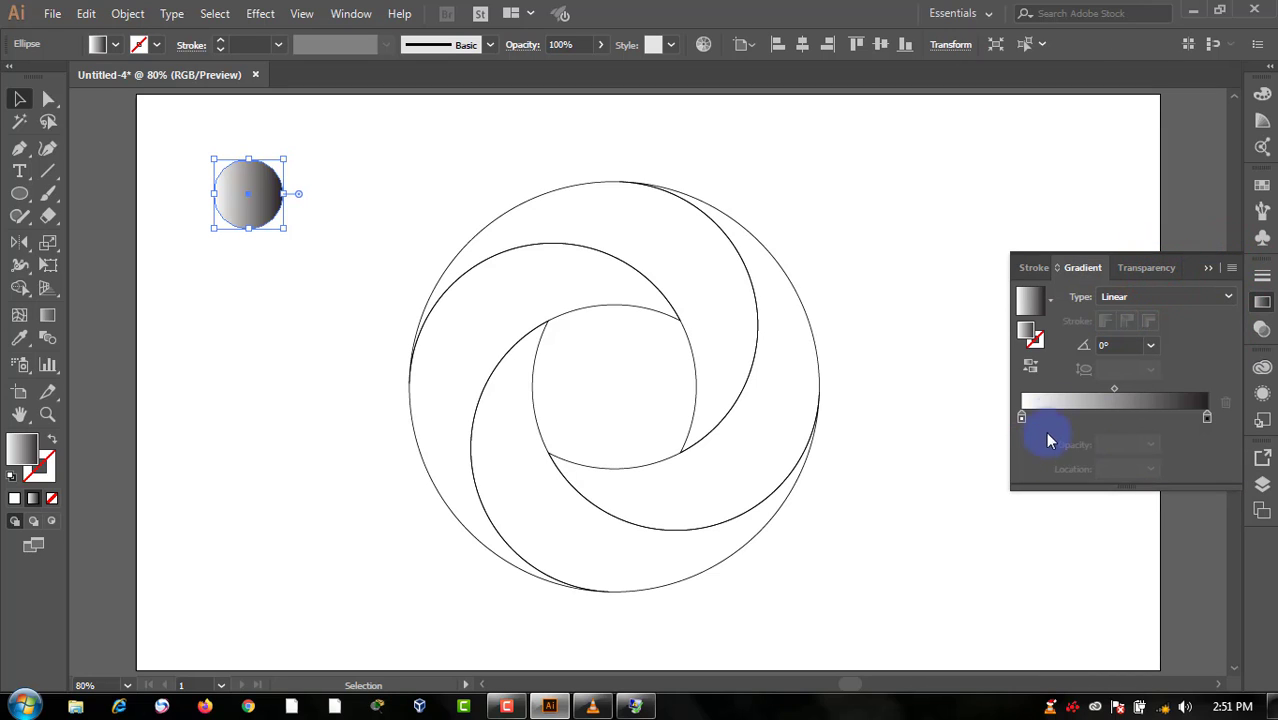
# - Switch the gradient's dark end stop to RGB and color it bright red, FF0038
pyautogui.click(1208, 418)
pyautogui.doubleClick(1208, 418)
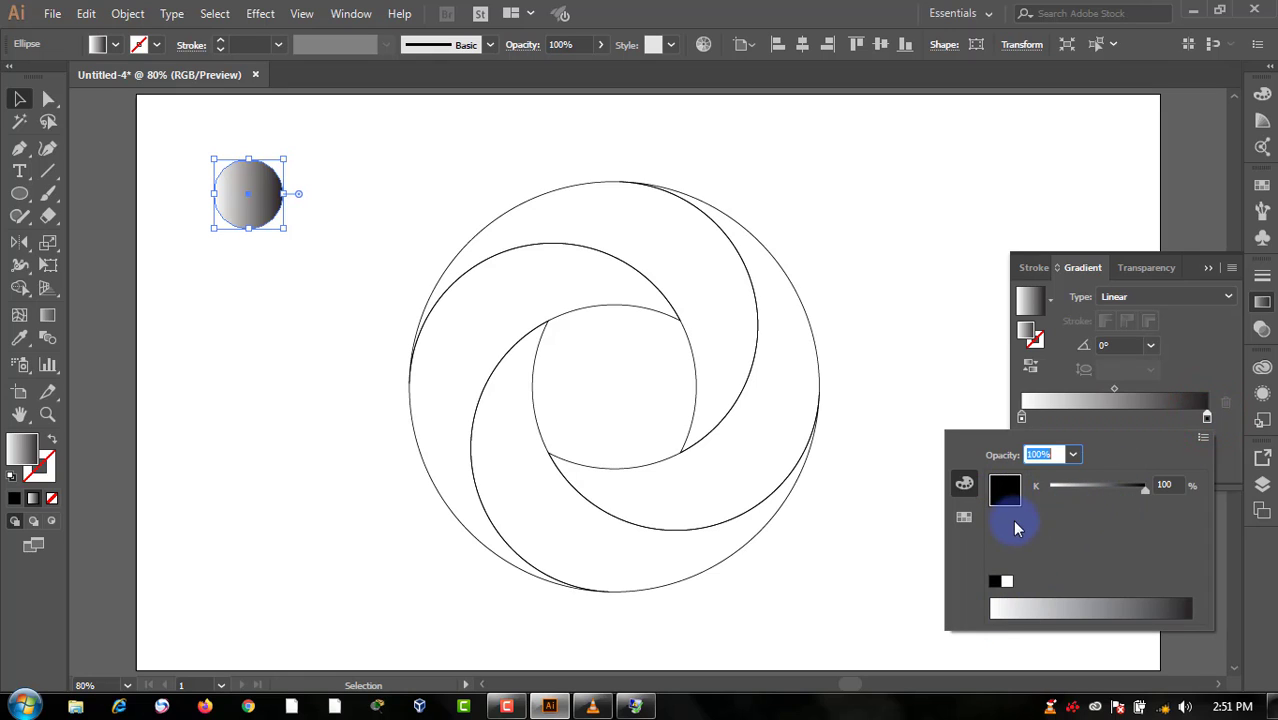
pyautogui.click(1203, 437)
pyautogui.click(1117, 463)
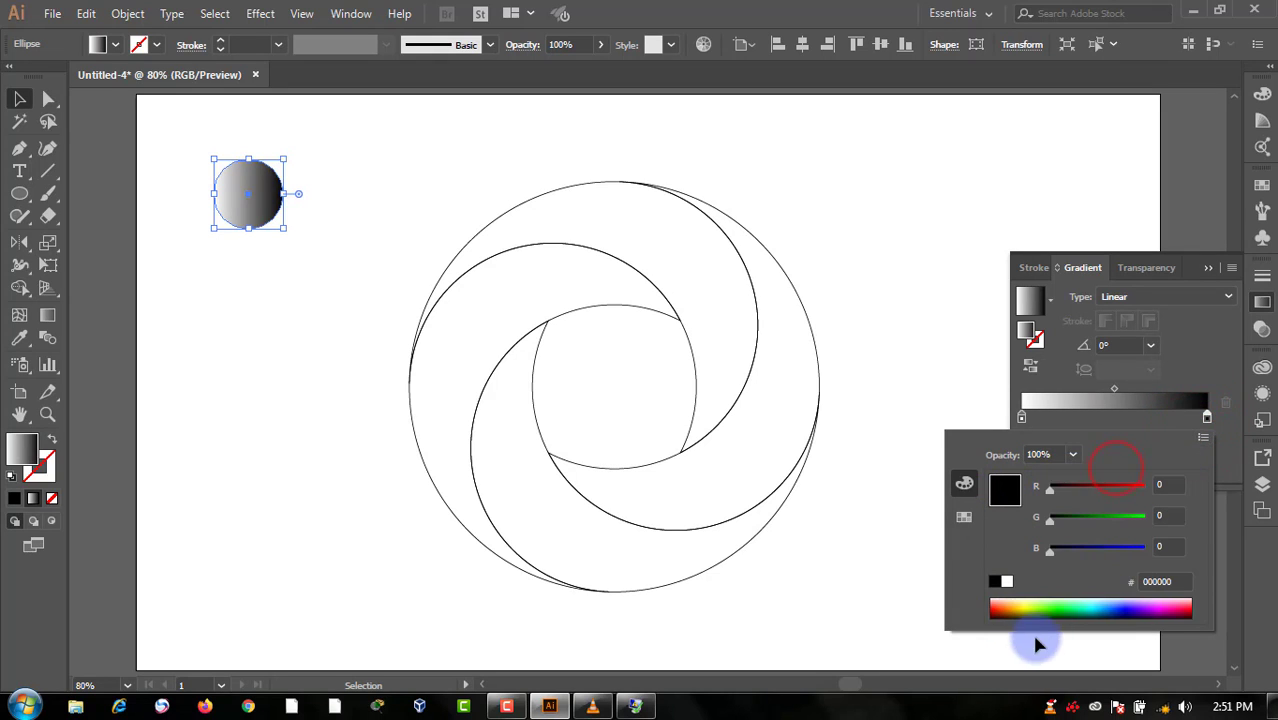
pyautogui.moveTo(1177, 607); pyautogui.dragTo(1192, 605)
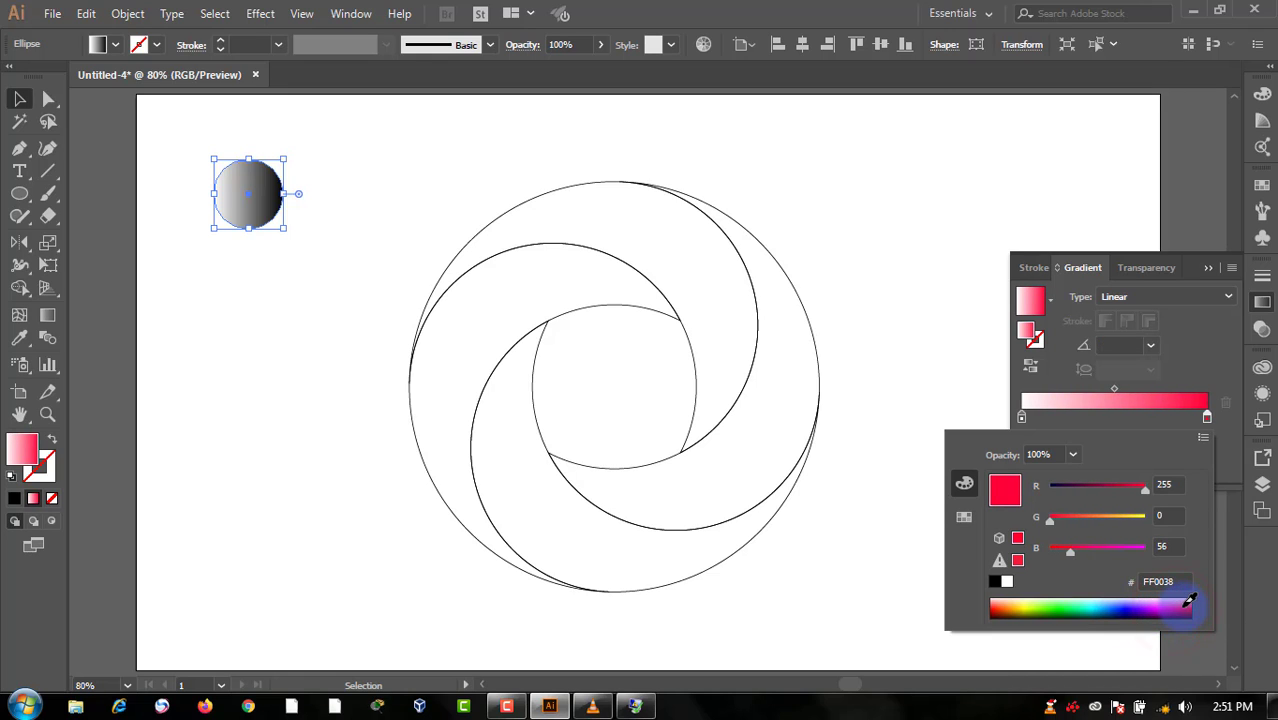
pyautogui.click(1188, 601)
# - Change the gradient's white start stop to black so the small circle blends from black to red
pyautogui.doubleClick(1021, 416)
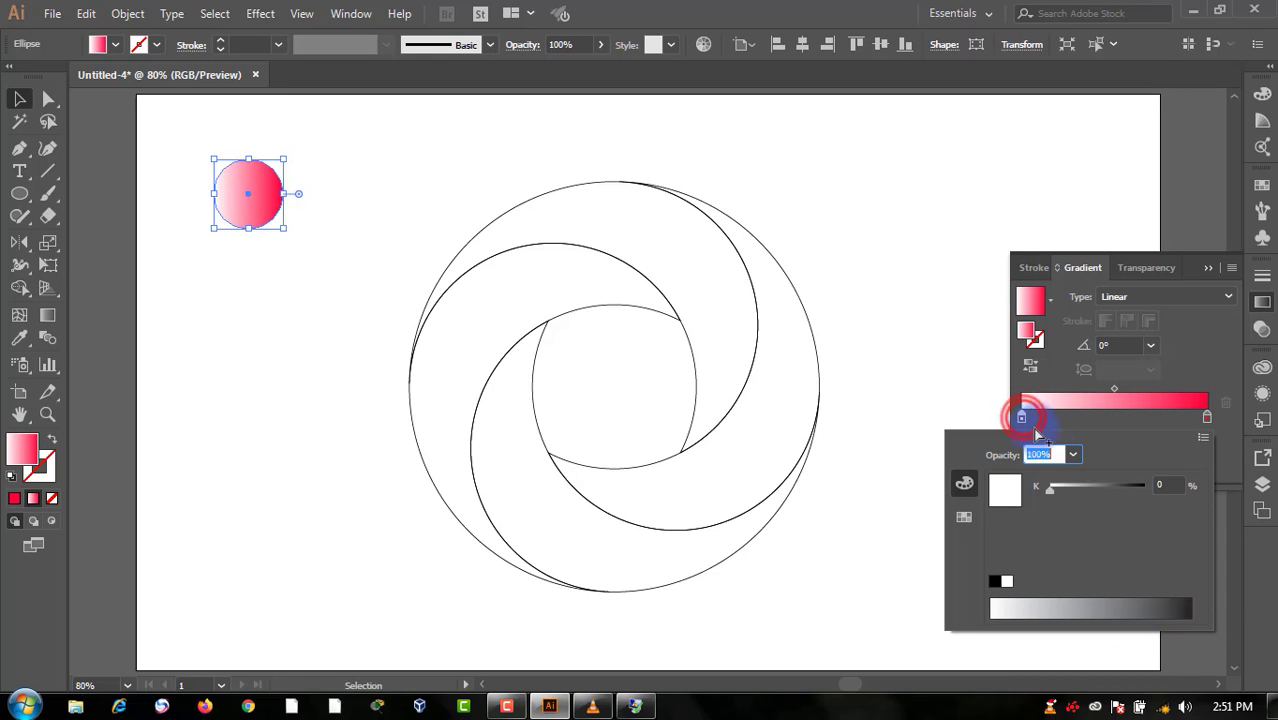
pyautogui.click(996, 582)
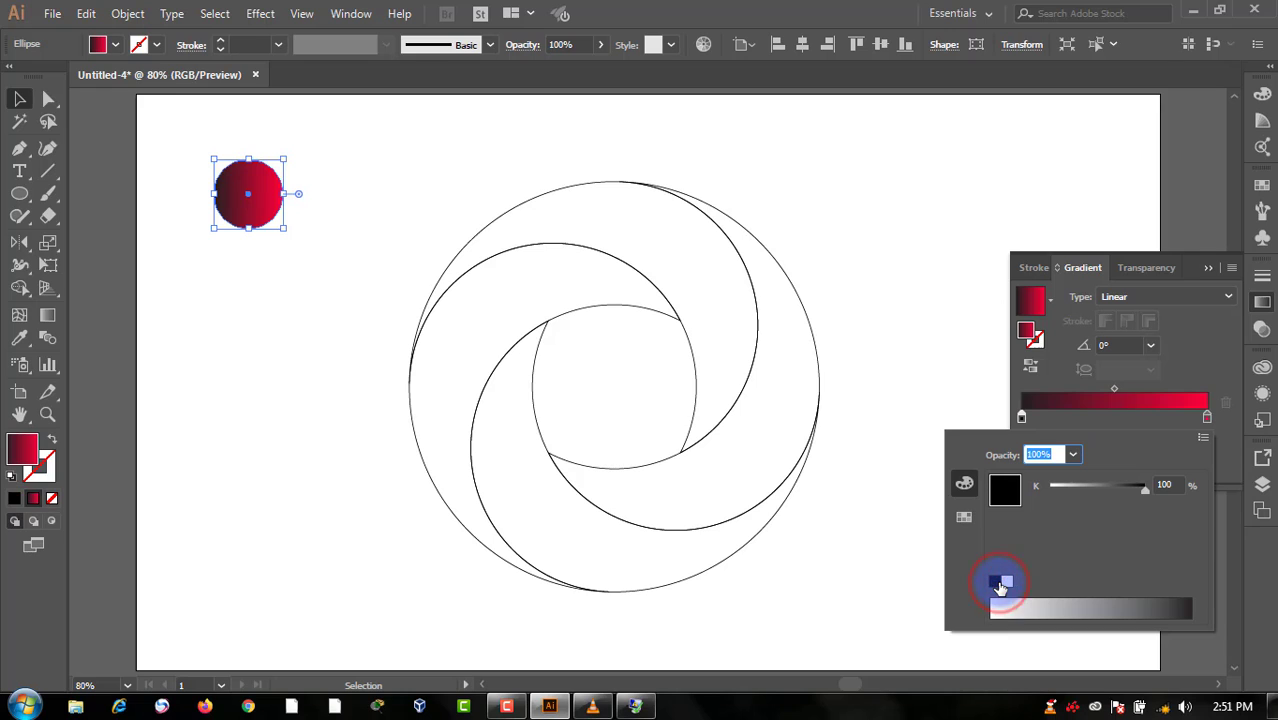
pyautogui.click(1208, 272)
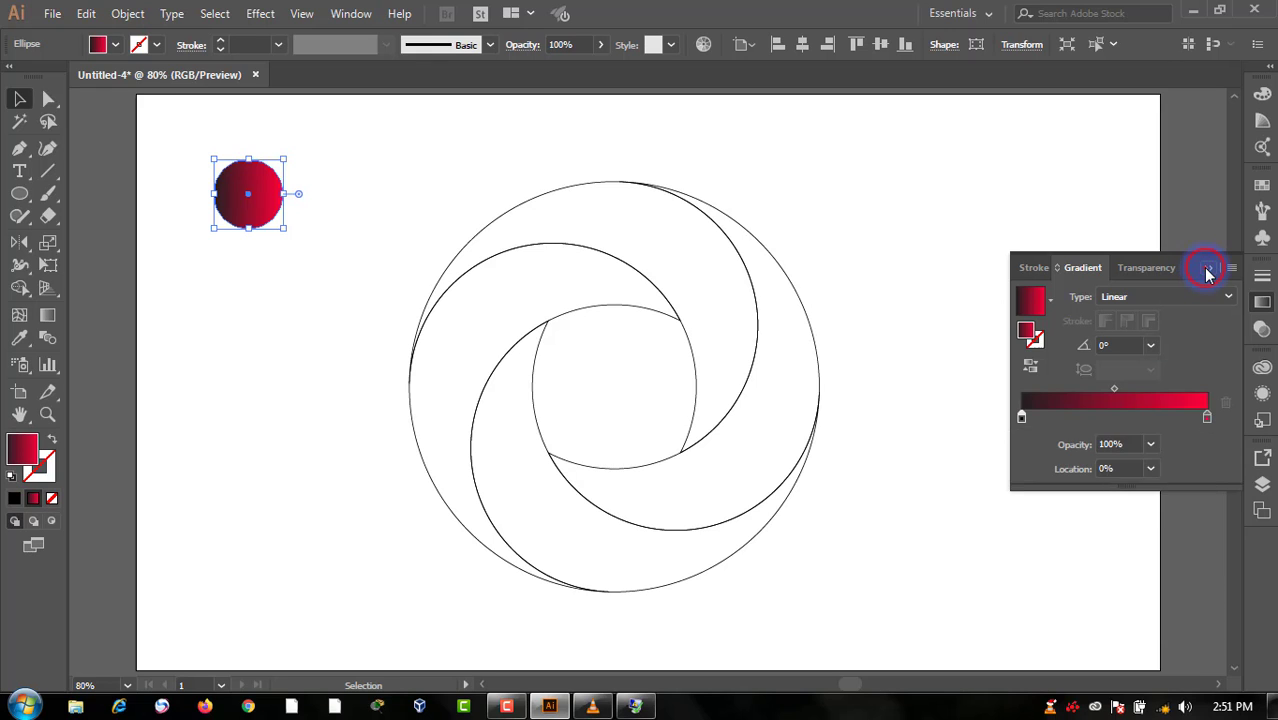
# - Select all the swirl's blades and copy the small circle's black-to-red gradient onto them with the Eyedropper
pyautogui.click(707, 357)
pyautogui.moveTo(856, 240); pyautogui.dragTo(423, 530)
pyautogui.press('i')
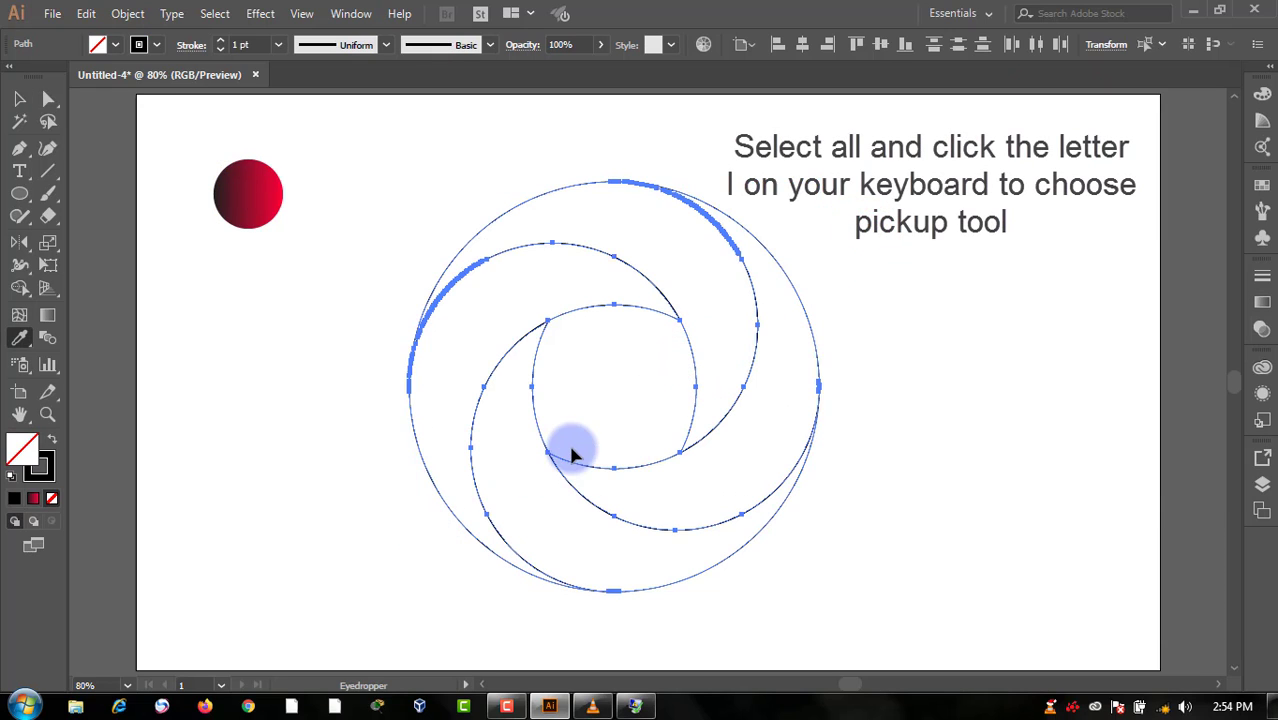
pyautogui.click(243, 194)
pyautogui.press('v')
pyautogui.click(347, 265)
# - Redirect the upper blade's gradient so it runs from black at its right edge to red at its left
pyautogui.click(673, 263)
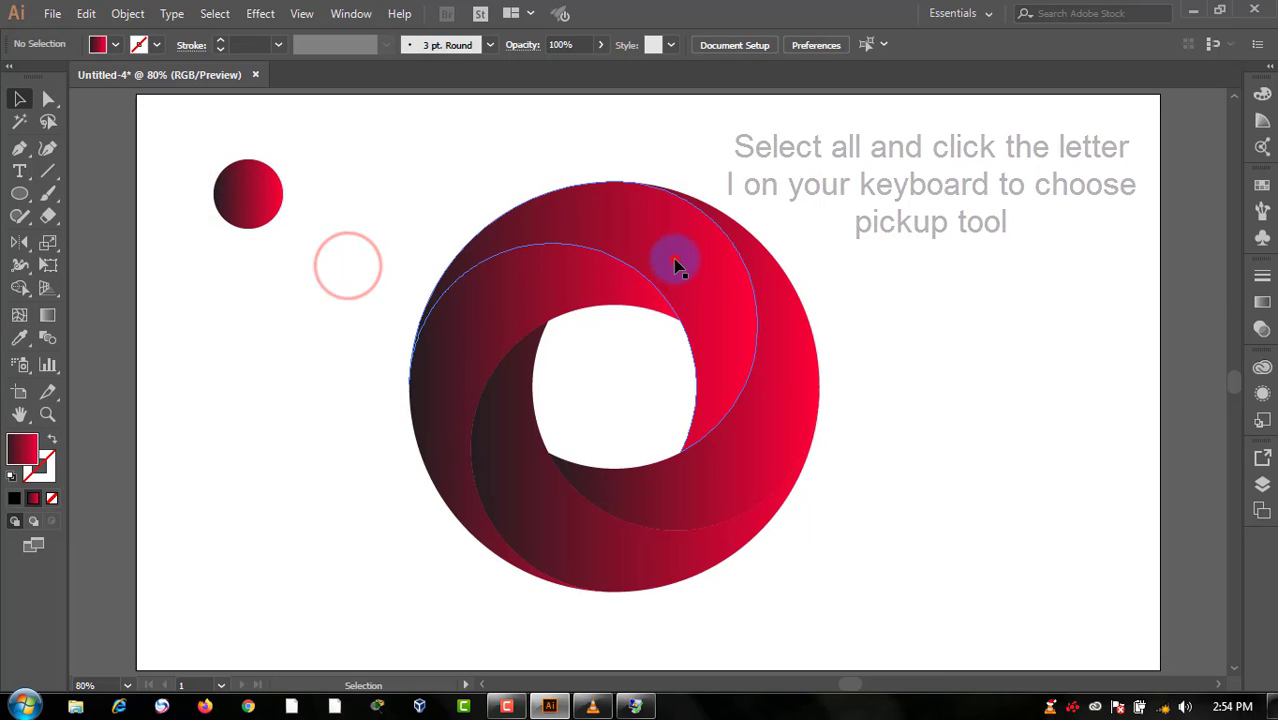
pyautogui.press('g')
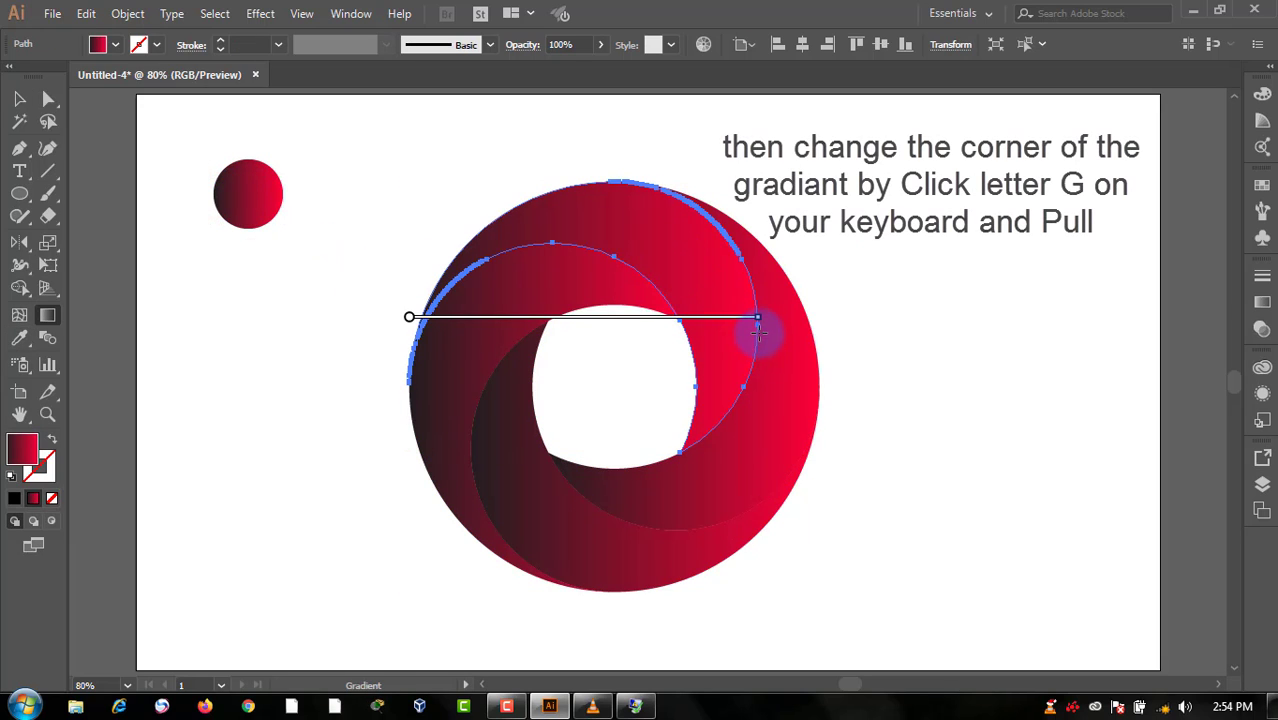
pyautogui.moveTo(527, 306); pyautogui.dragTo(434, 291)
pyautogui.press('v')
# - Redirect the left blade's gradient downward, from black at its upper edge to red at its lower tip
pyautogui.click(470, 372)
pyautogui.click(463, 363)
pyautogui.press('g')
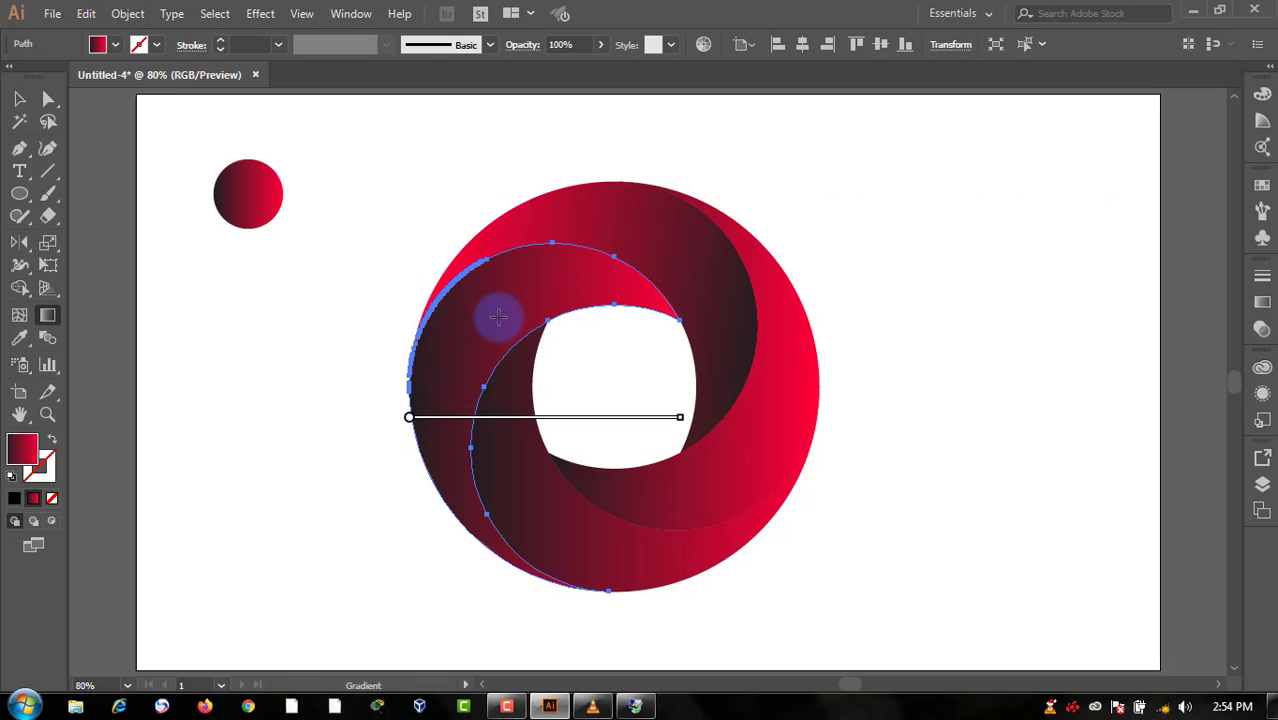
pyautogui.moveTo(551, 244); pyautogui.dragTo(527, 467)
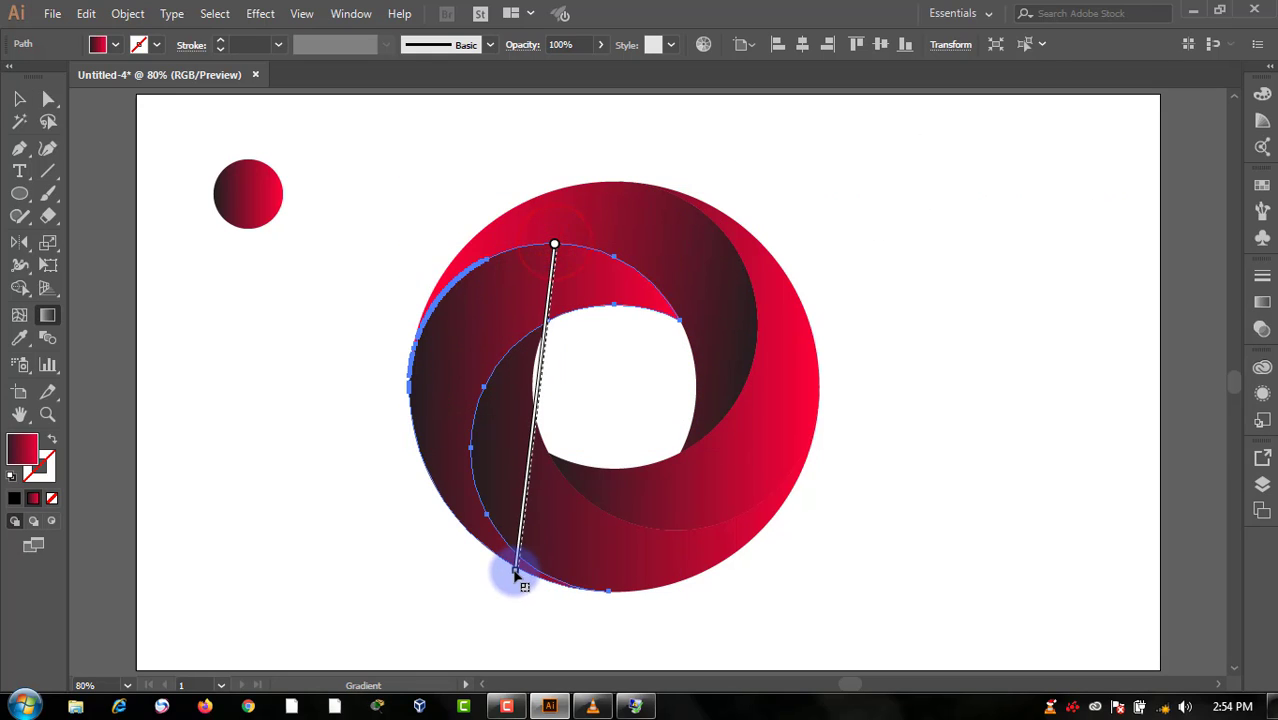
pyautogui.moveTo(517, 575); pyautogui.dragTo(513, 571)
pyautogui.press('v')
# - Redraw the lower blade's gradient from black at its left edge to red at its right tip
pyautogui.click(622, 551)
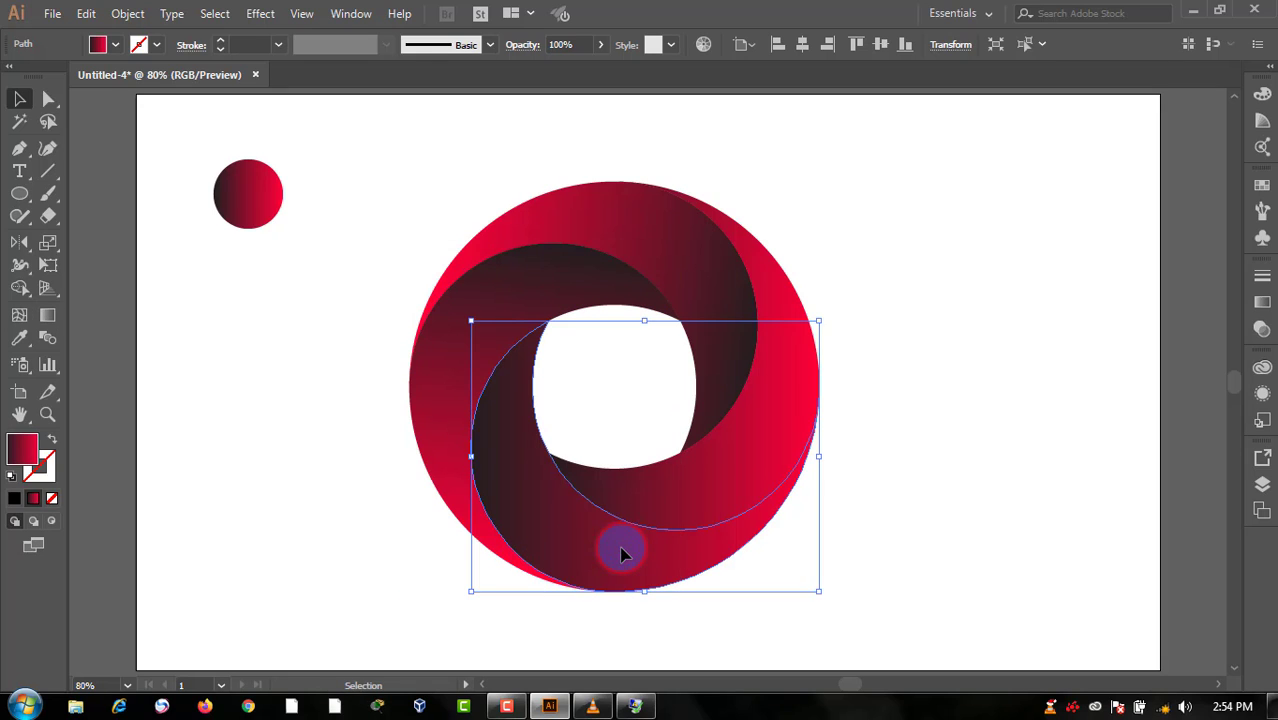
pyautogui.press('g')
pyautogui.moveTo(473, 441)
pyautogui.mouseDown()
pyautogui.moveTo(820, 415)
pyautogui.moveTo(797, 487)
pyautogui.mouseUp()
# - Redirect the right blade's gradient upward at a slight slant, from black at its lower edge to red near its upper tip
pyautogui.keyDown('ctrl'); pyautogui.click(787, 431); pyautogui.keyUp('ctrl')
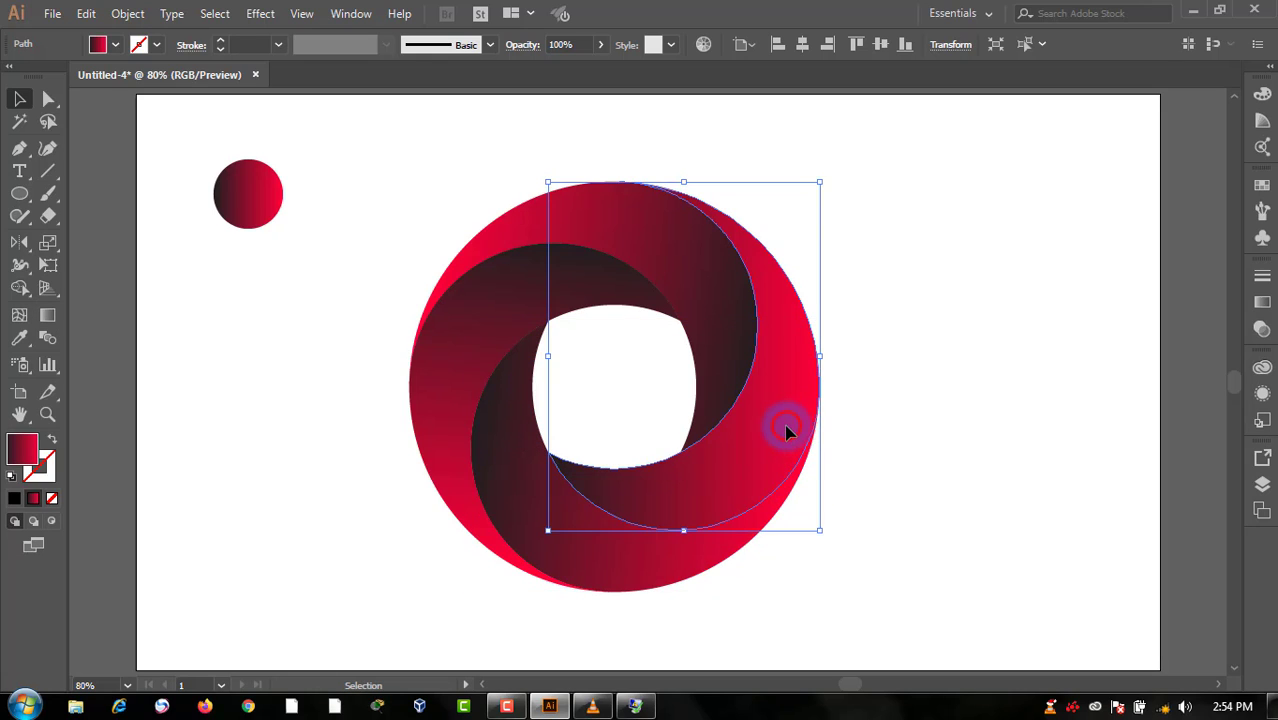
pyautogui.moveTo(679, 528); pyautogui.dragTo(726, 214)
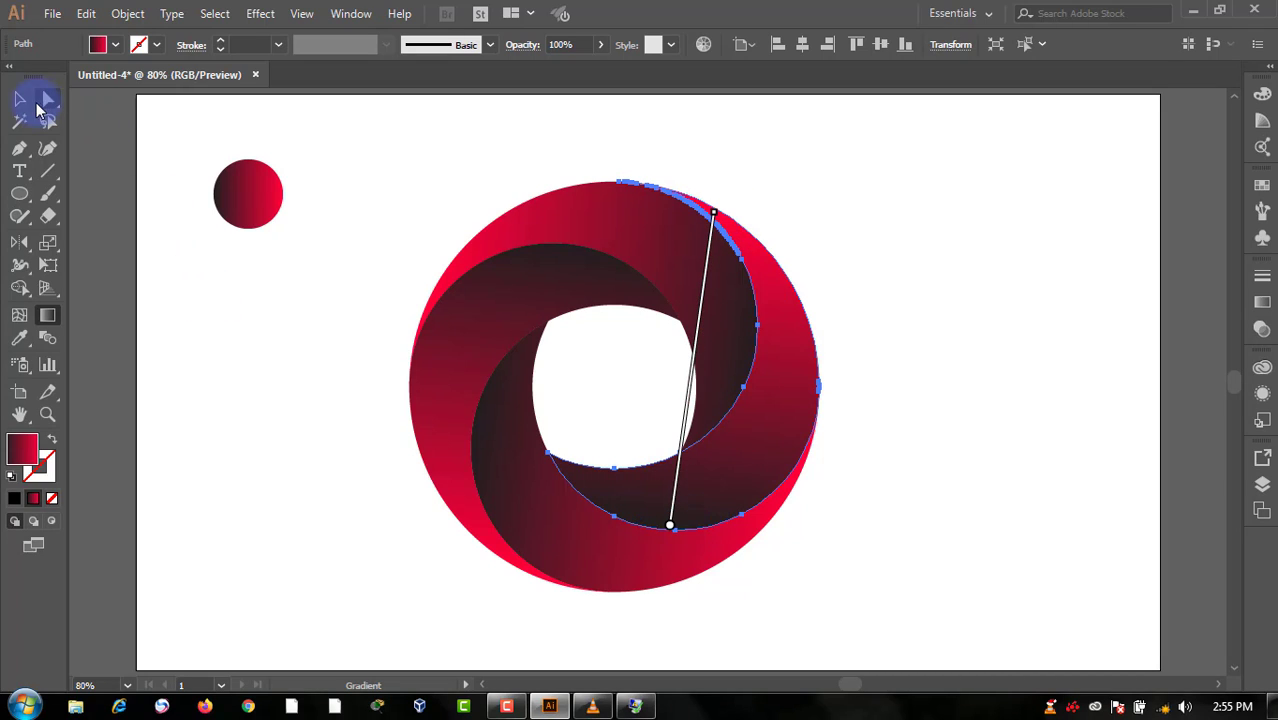
pyautogui.moveTo(684, 524); pyautogui.dragTo(736, 218)
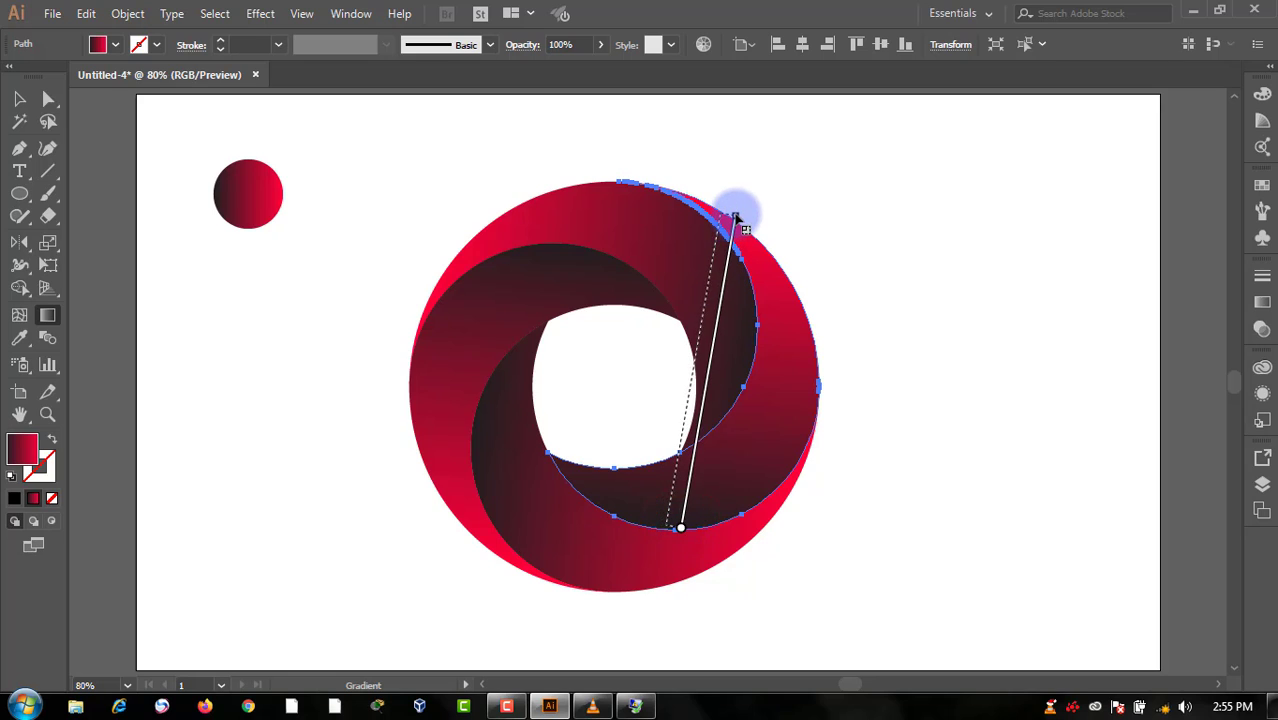
pyautogui.click(20, 98)
pyautogui.click(268, 378)
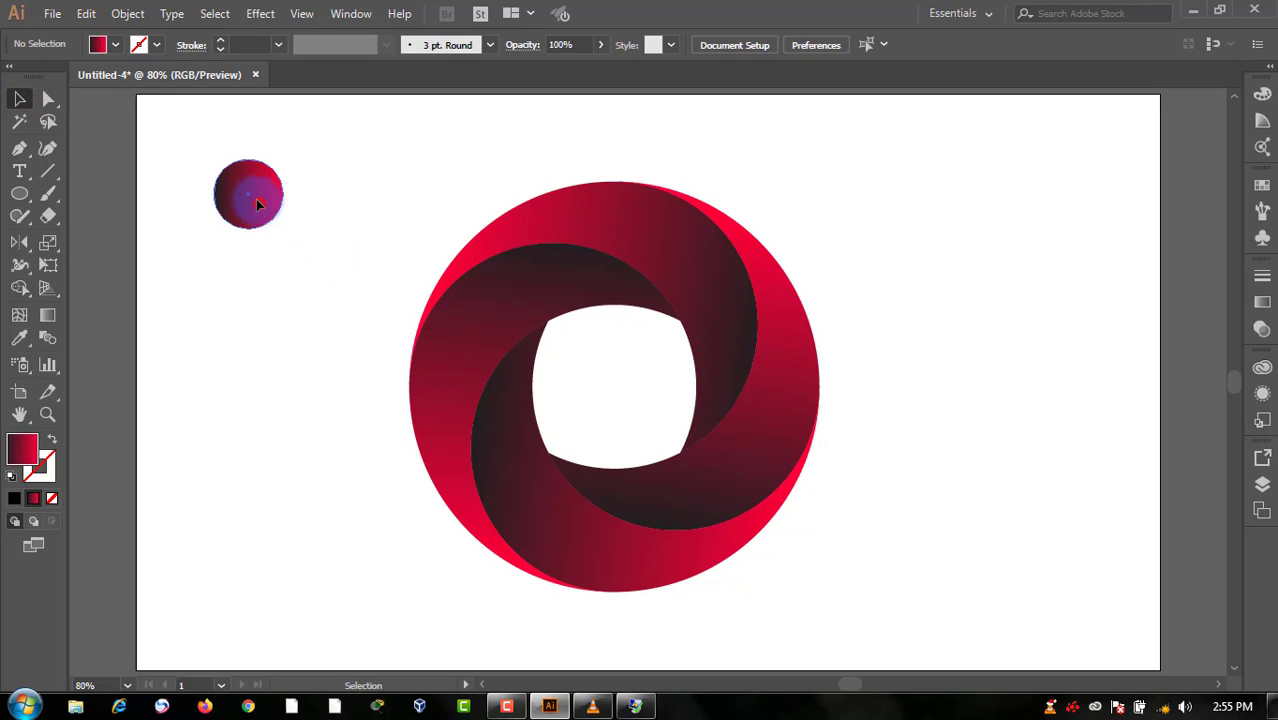
# - Delete the small gradient sample circle and select all the swirl's blades
pyautogui.moveTo(257, 197); pyautogui.dragTo(824, 513)
pyautogui.press('Delete')
pyautogui.hotkey('ctrl', '-')
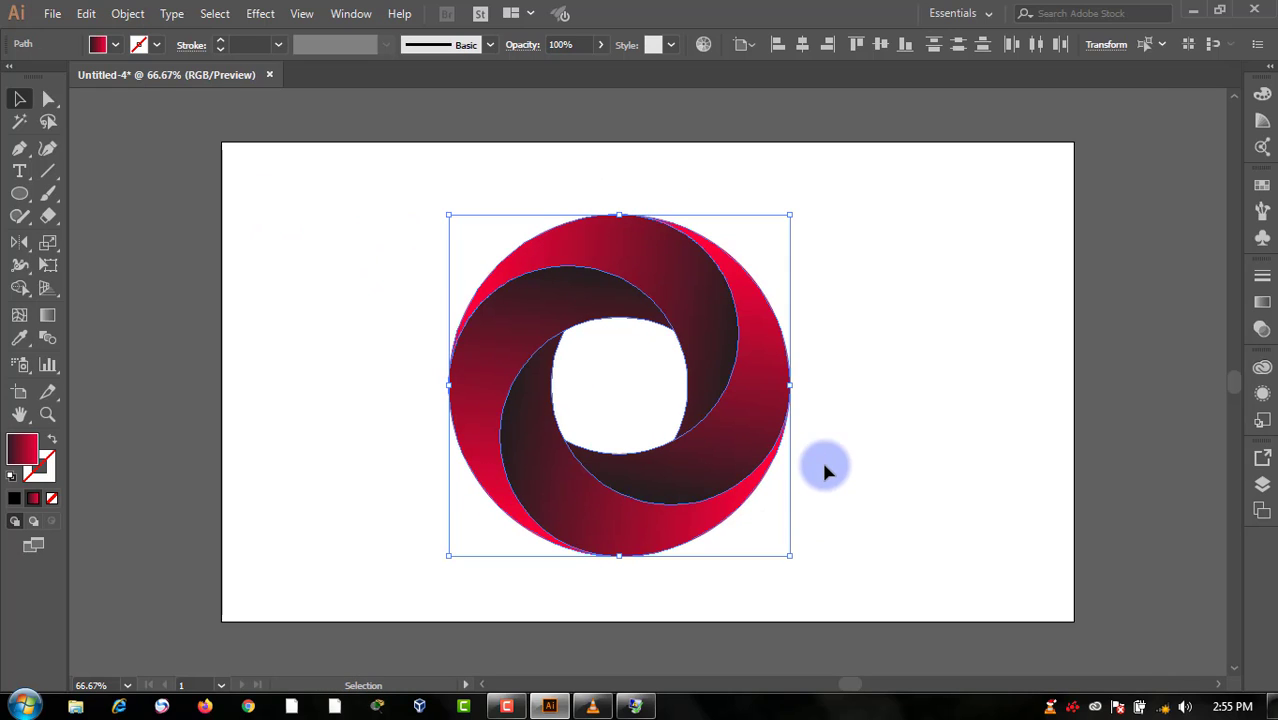
# - Scale the swirl down slightly about its center and group its blades
pyautogui.moveTo(790, 215); pyautogui.dragTo(778, 227)
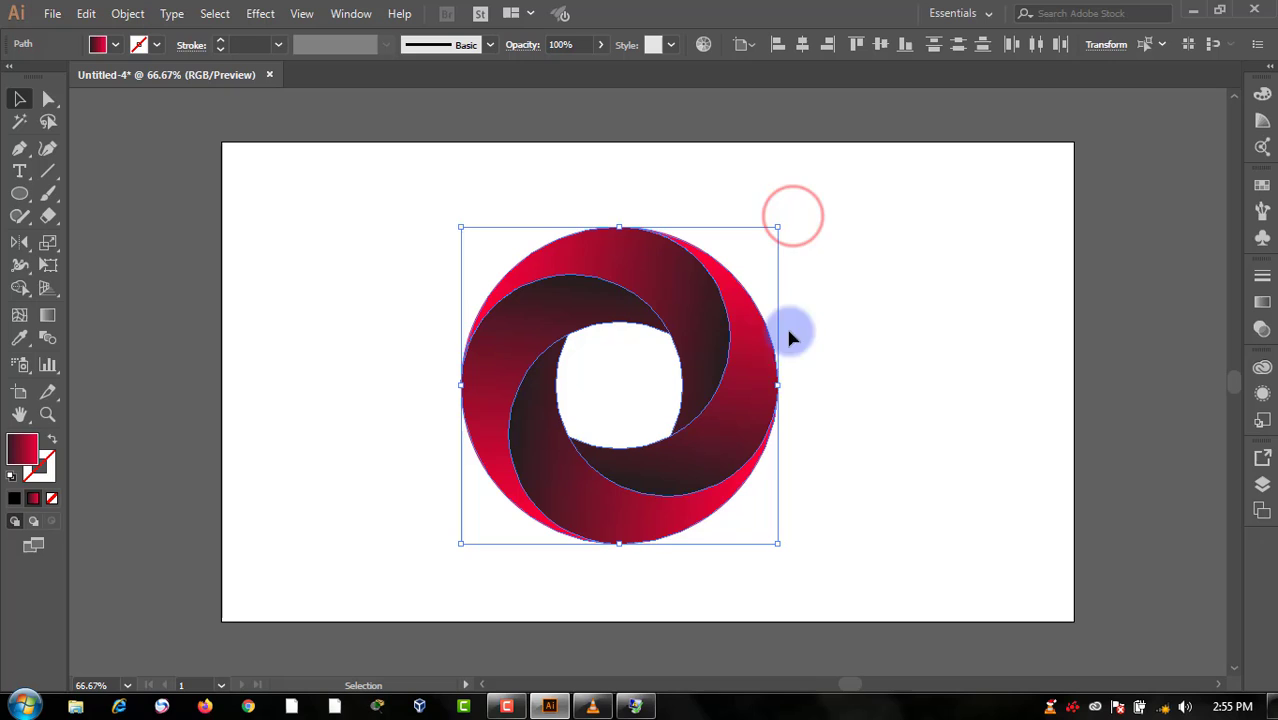
pyautogui.rightClick(709, 330)
pyautogui.click(779, 440)
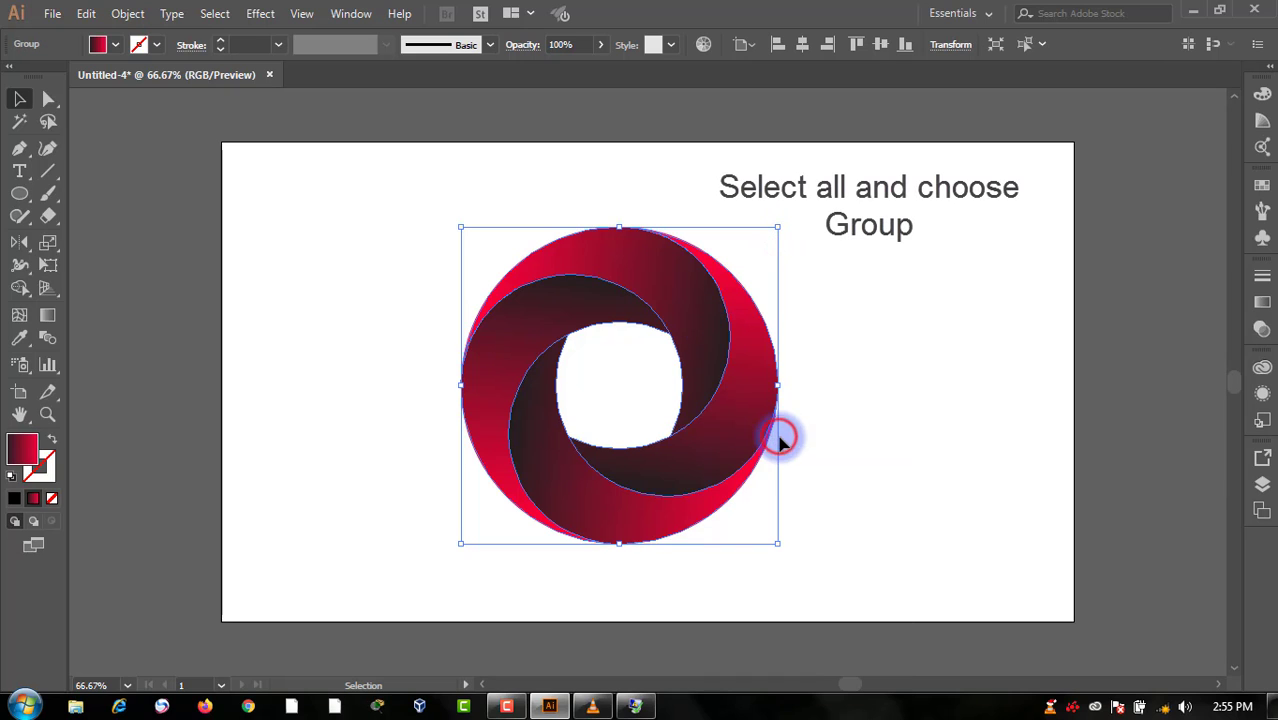
# - Center the grouped swirl horizontally on the artboard and nudge it slightly upward
pyautogui.click(745, 45)
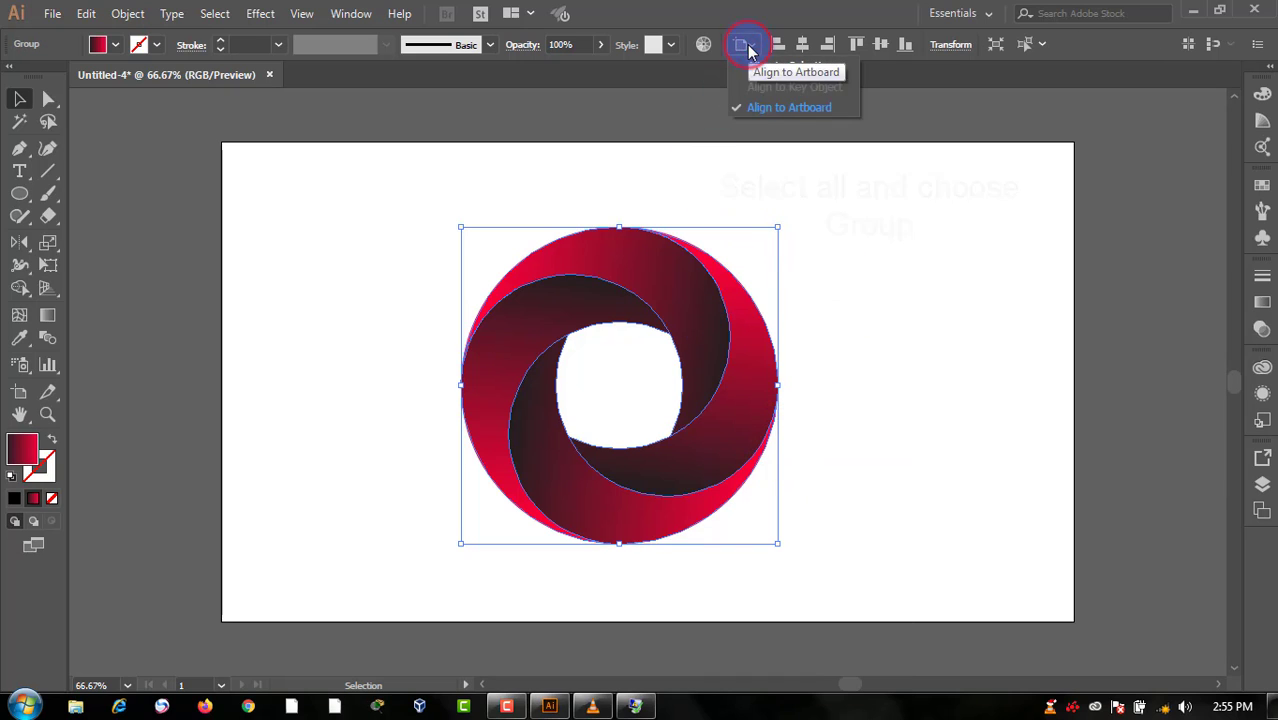
pyautogui.click(795, 107)
pyautogui.click(802, 50)
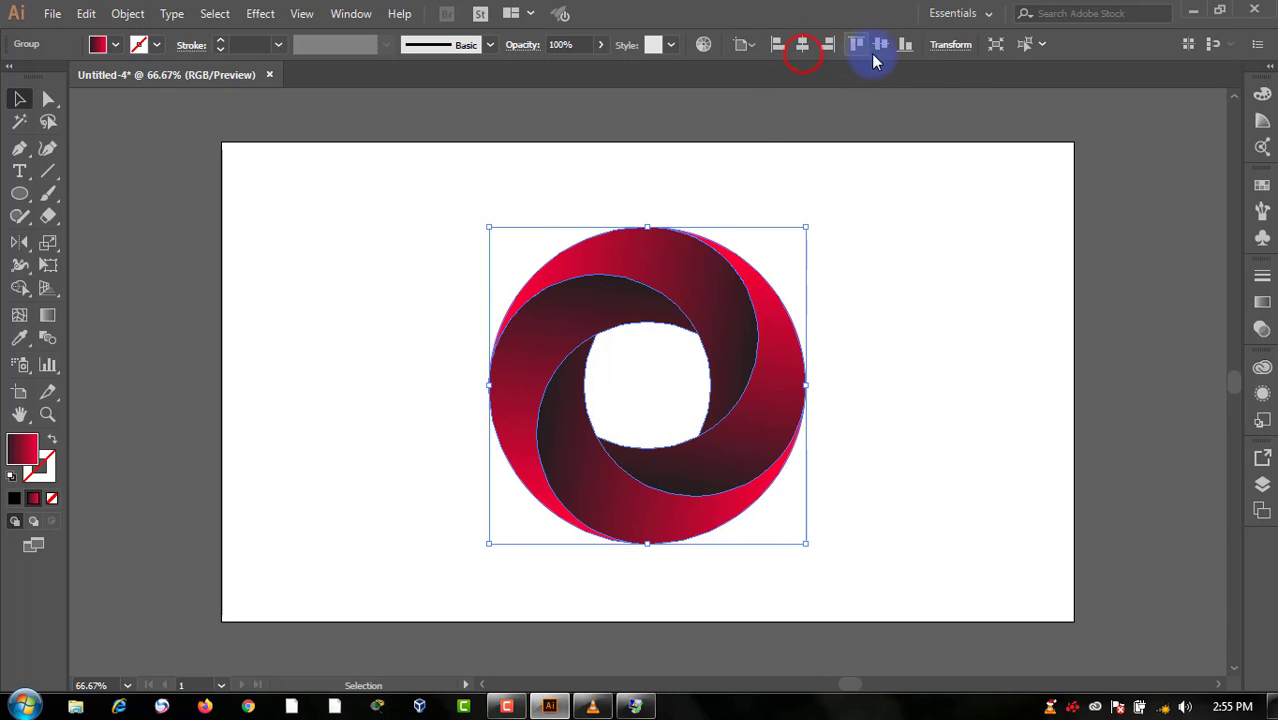
pyautogui.hotkey('shift', 'Up')
pyautogui.hotkey('shift', 'Up')
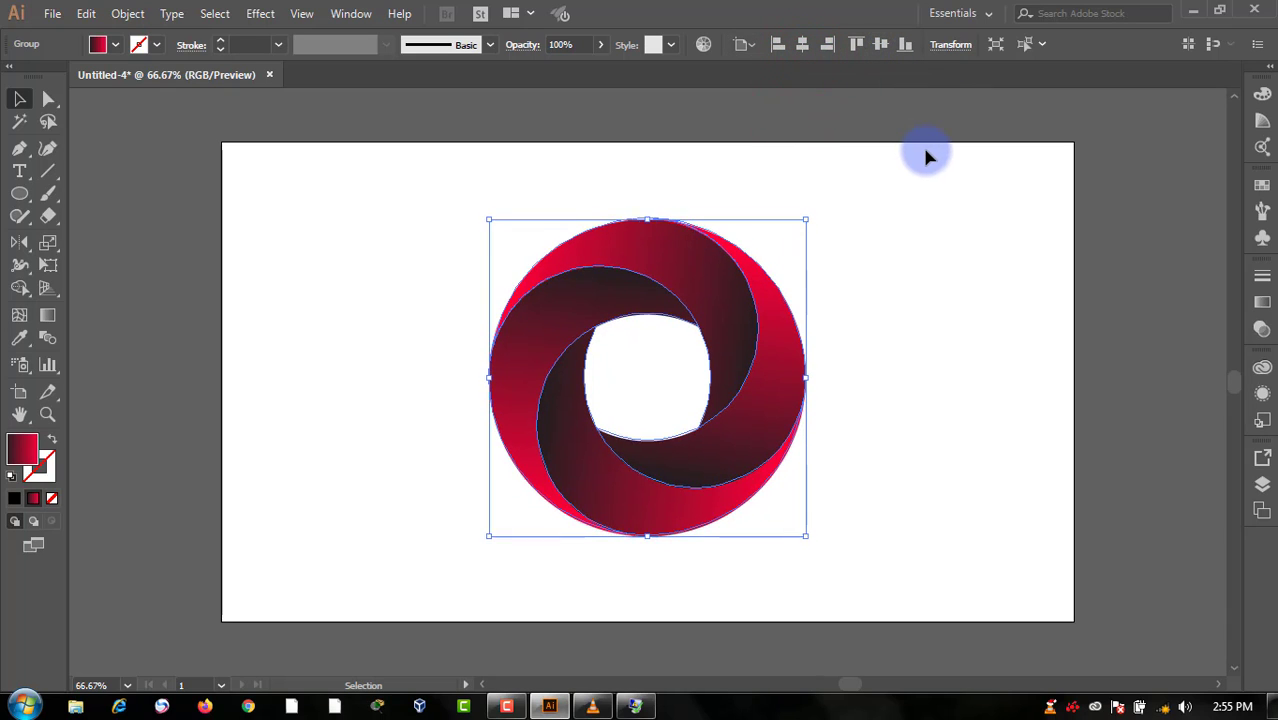
pyautogui.click(941, 316)
pyautogui.hotkey('ctrl', '=')
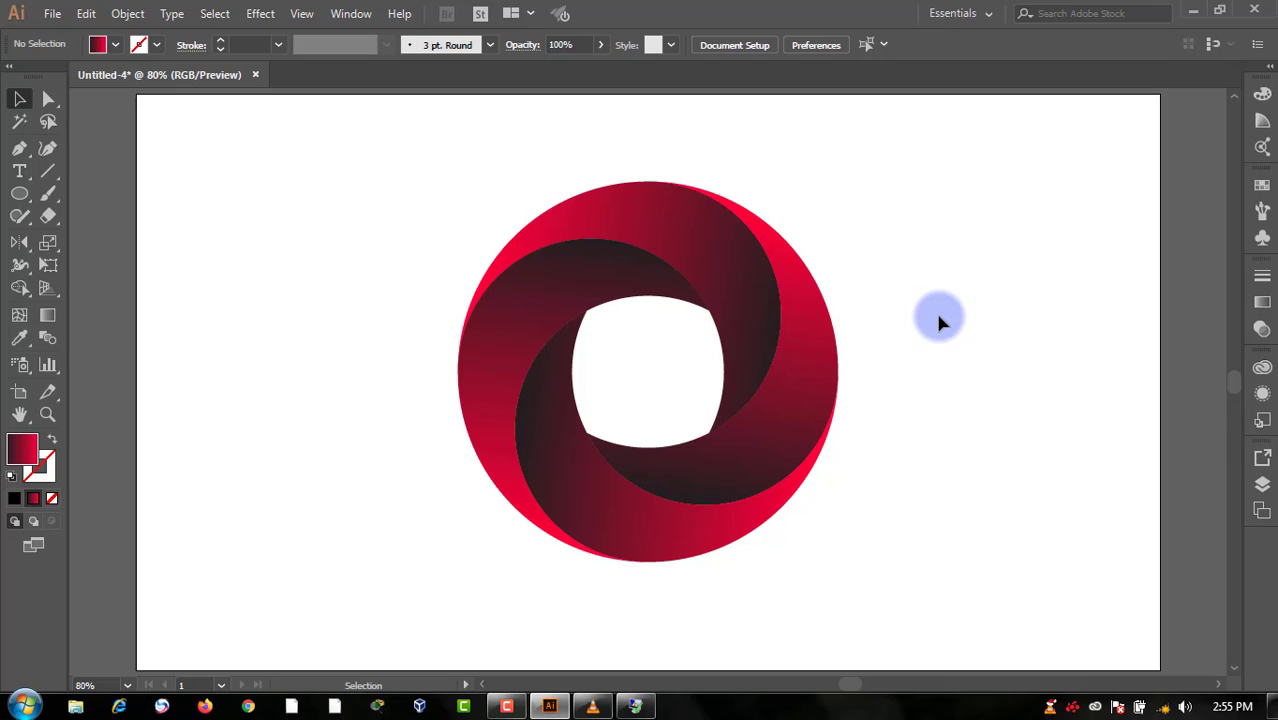
# - Draw a white circle with the default black stroke, slightly smaller than the swirl, centered on the artboard at X 683 pt, Y 384 pt
pyautogui.press('d')
pyautogui.press('l')
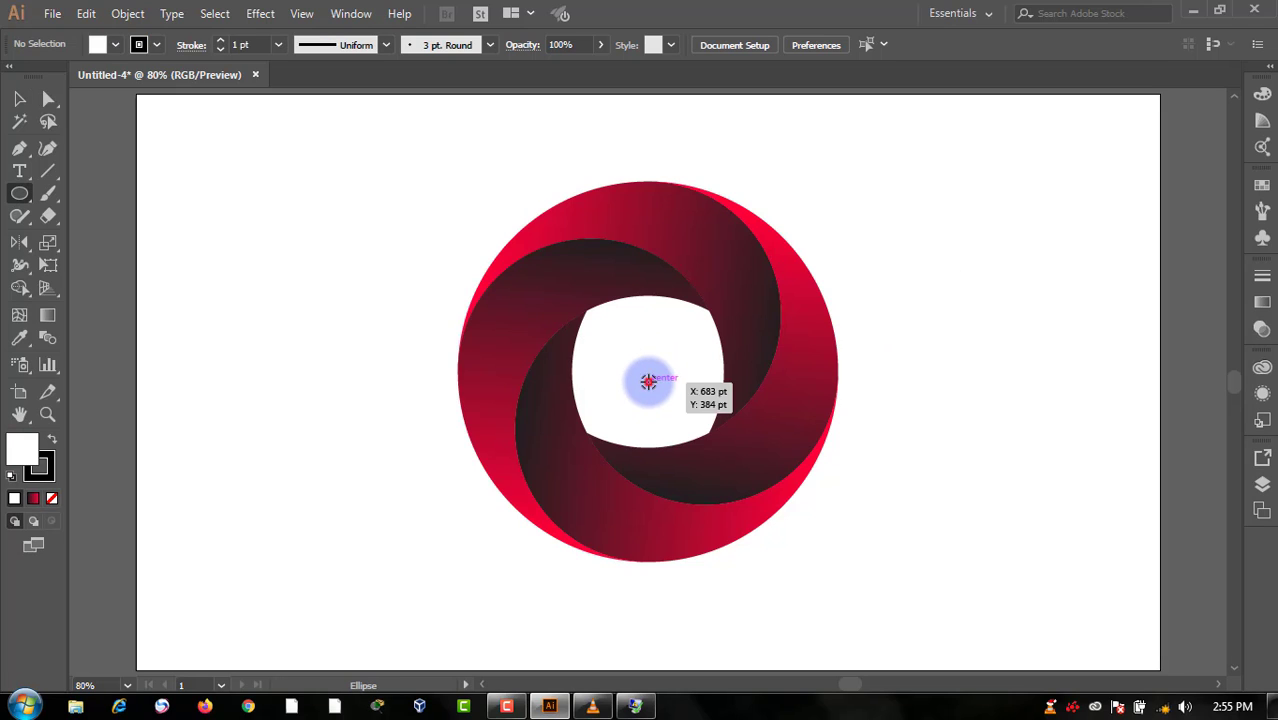
pyautogui.moveTo(648, 382); pyautogui.dragTo(839, 565)
pyautogui.hotkey('ctrl', 'z')
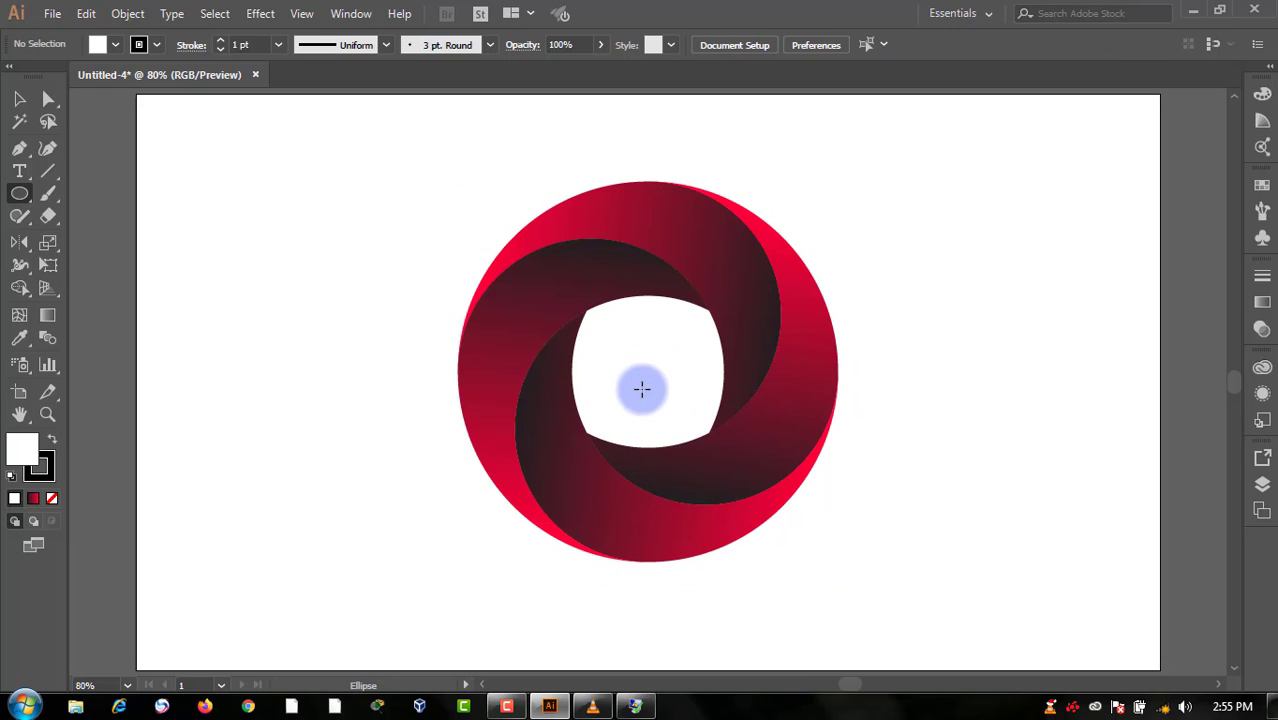
pyautogui.moveTo(650, 384); pyautogui.dragTo(795, 562)
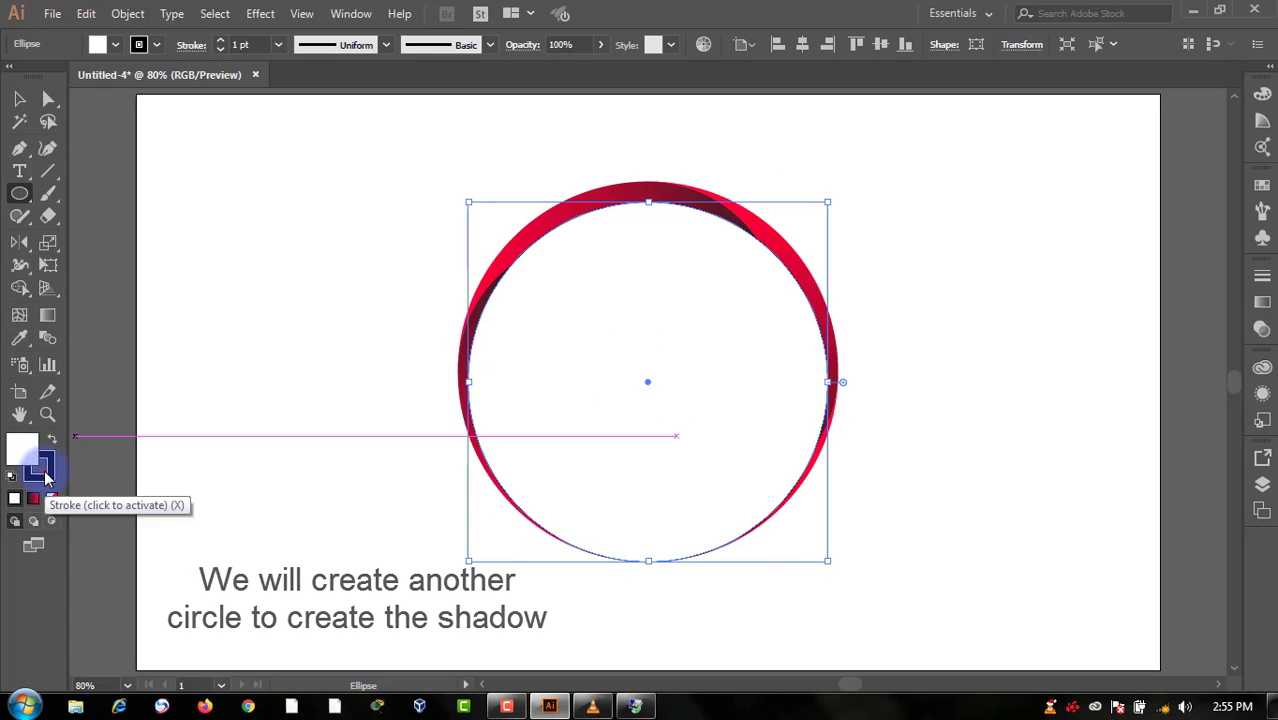
# - Remove the white circle's stroke and shift the circle slightly left and up over the swirl
pyautogui.click(51, 498)
pyautogui.click(20, 444)
pyautogui.click(22, 104)
pyautogui.click(194, 191)
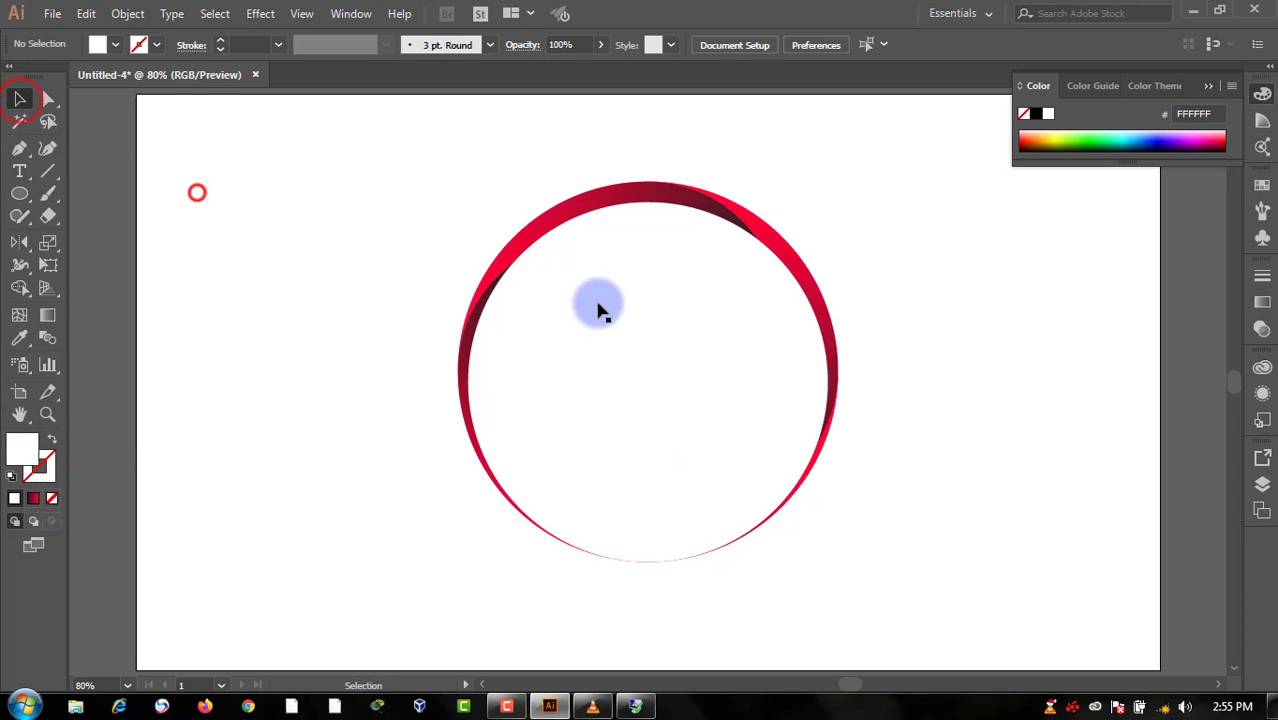
pyautogui.moveTo(686, 370); pyautogui.dragTo(657, 363)
# - Fill the large circle with a linear gradient running from black to white by changing the red end stop to FFFFFF
pyautogui.click(1262, 303)
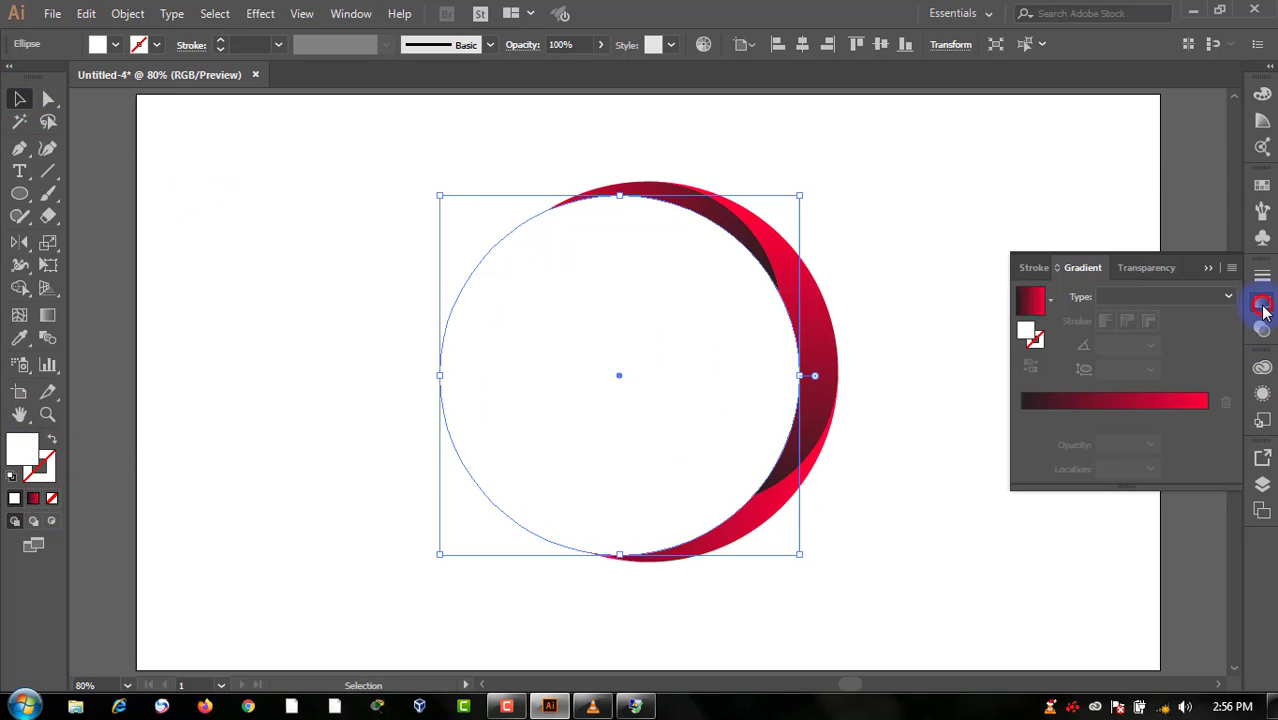
pyautogui.click(1122, 403)
pyautogui.doubleClick(1208, 418)
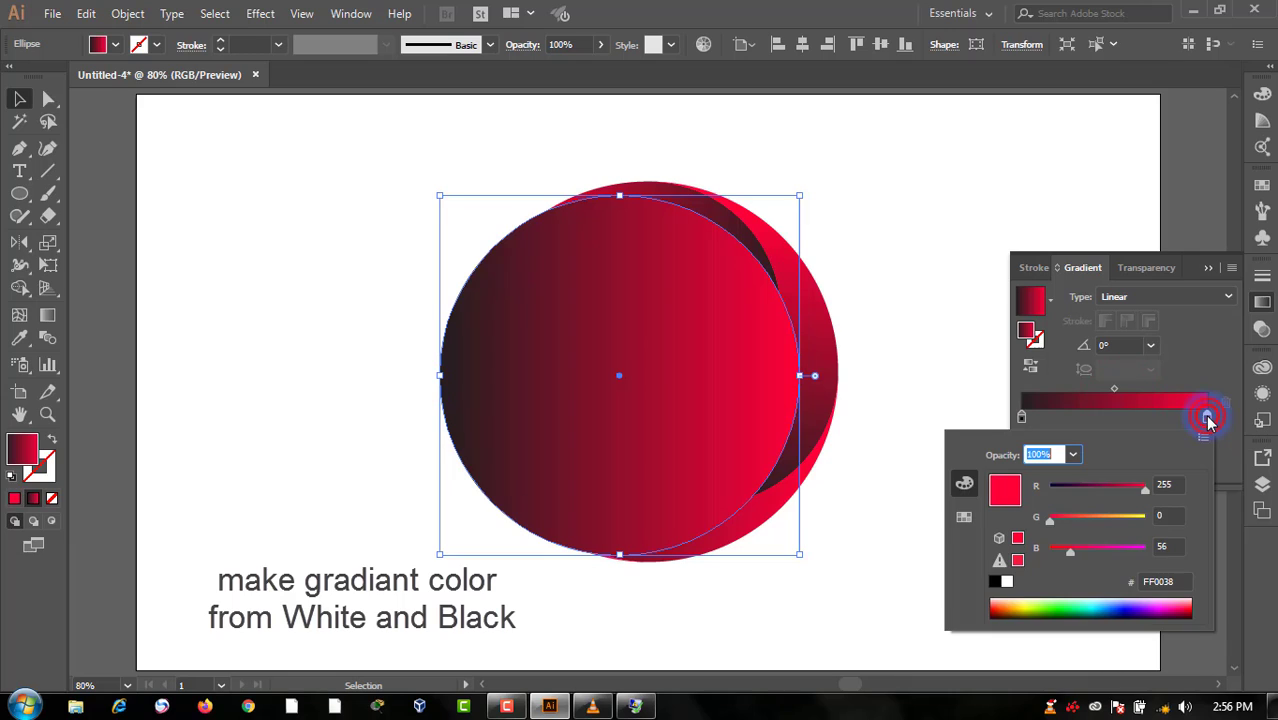
pyautogui.click(1002, 580)
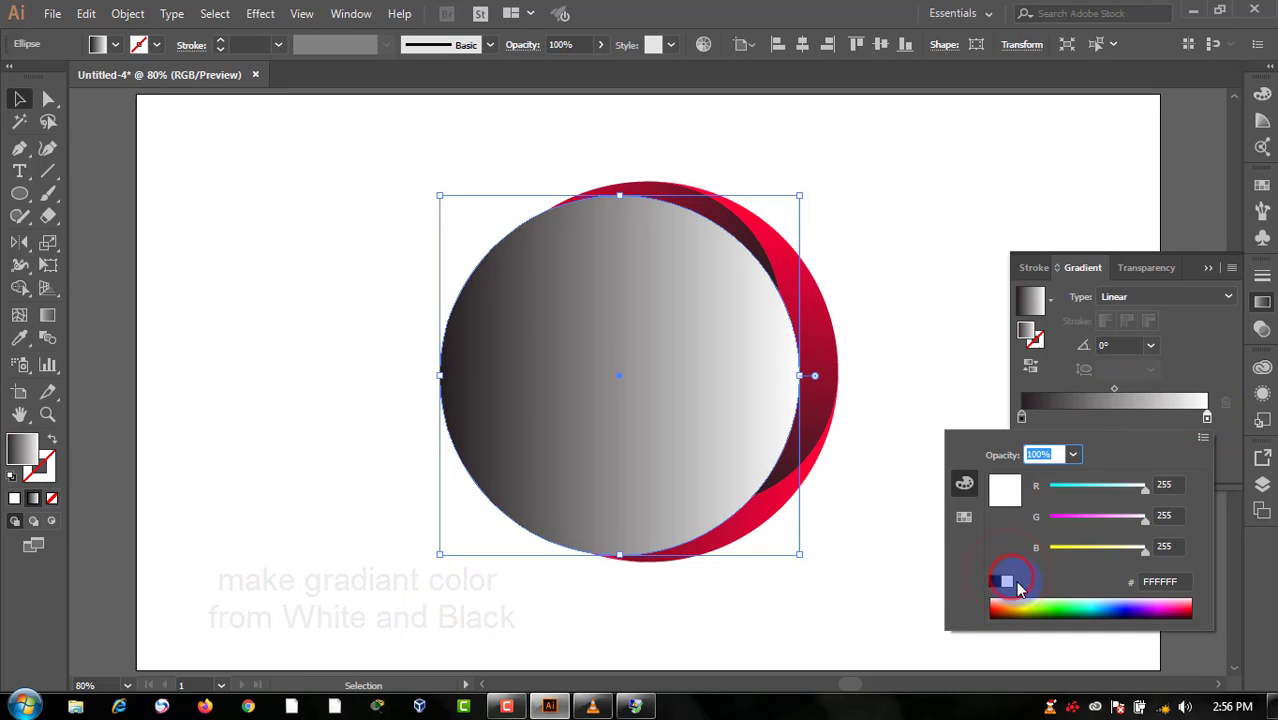
# - Change the circle's black-to-white gradient to radial and set the white stop's opacity to 0%
pyautogui.click(1200, 360)
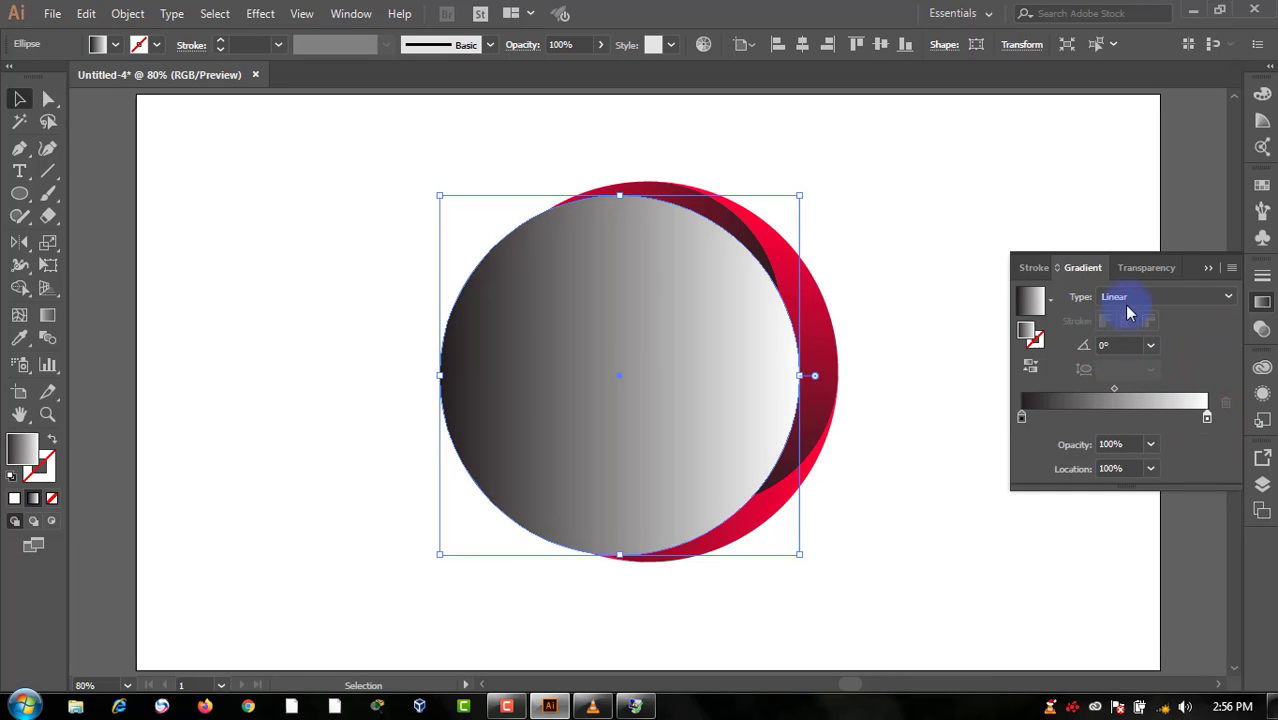
pyautogui.click(1130, 332)
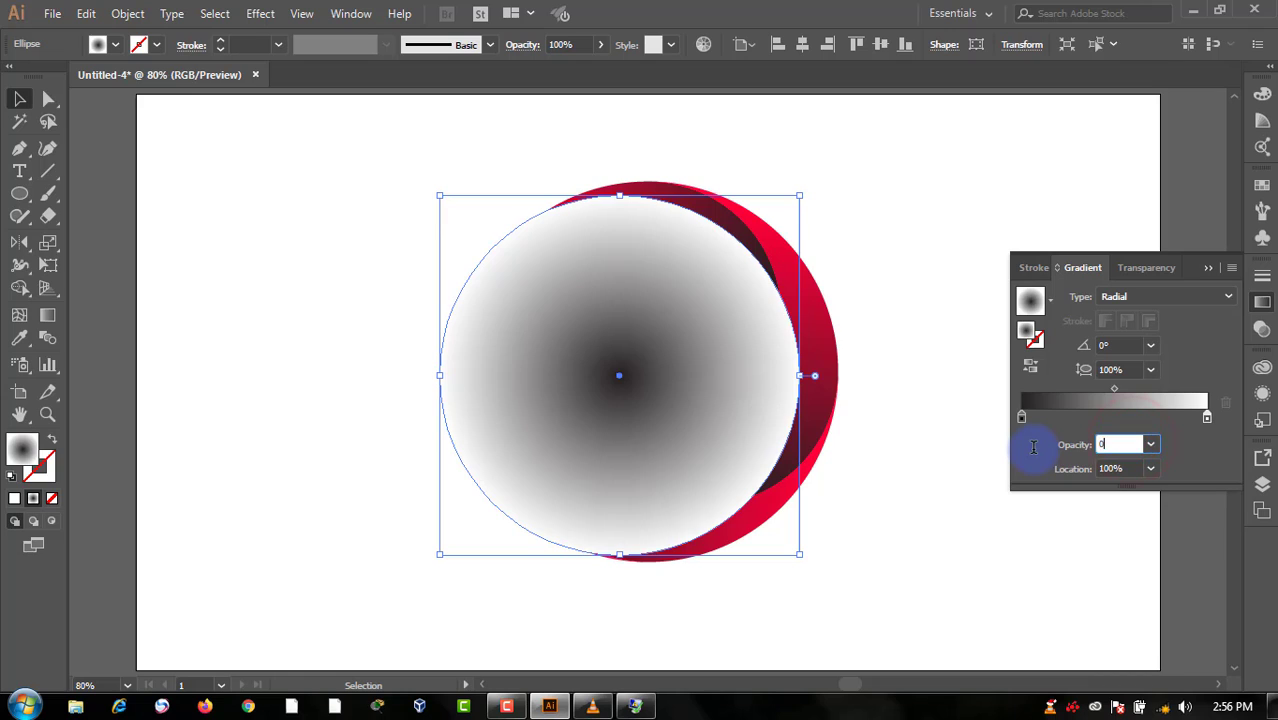
pyautogui.press('Return')
# - Set the opacity of the radial gradient's black stop to 90%
pyautogui.click(1021, 418)
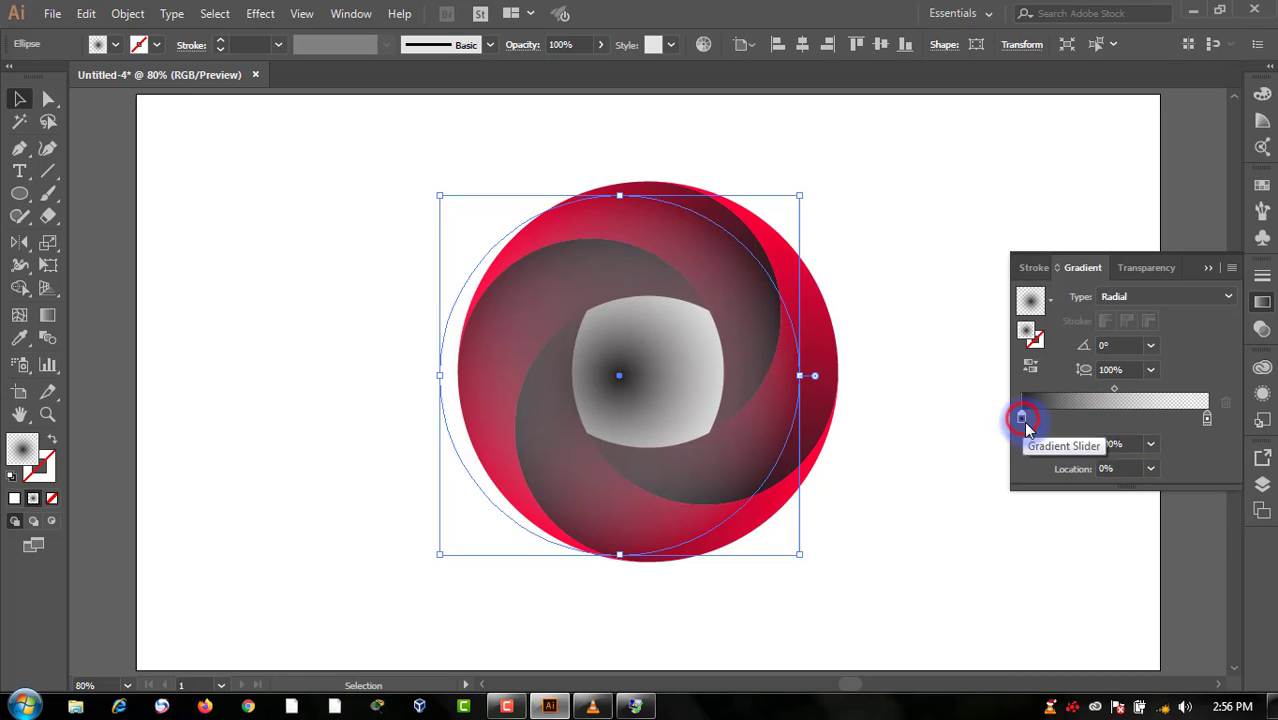
pyautogui.click(1126, 444)
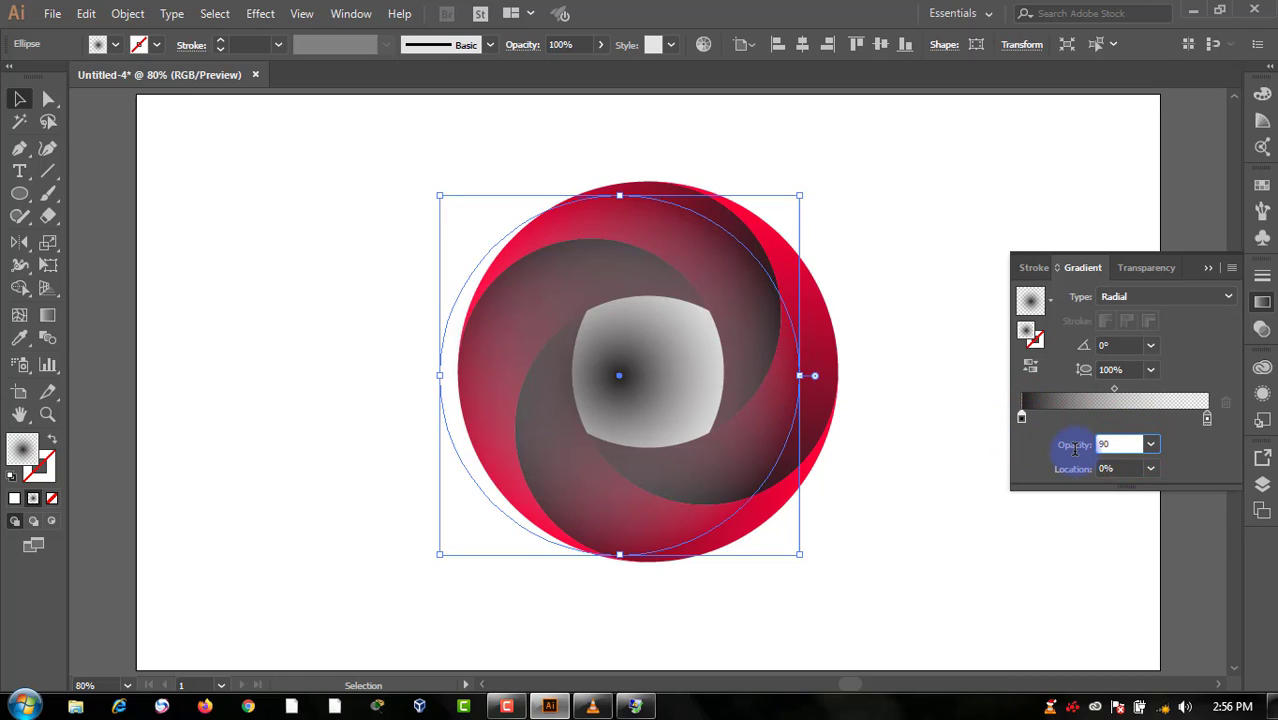
pyautogui.press('Return')
pyautogui.click(1208, 268)
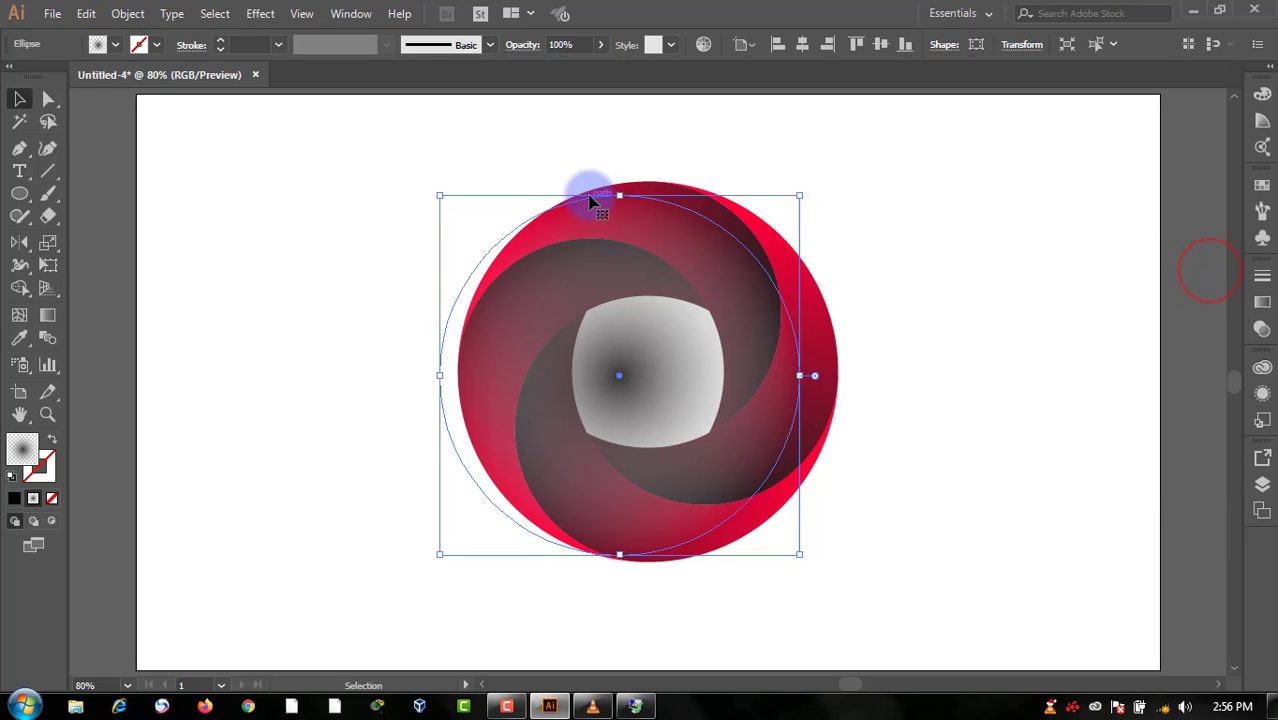
# - Flatten the gradient circle into a thin shadow ellipse just below the swirl and center it horizontally on the artboard
pyautogui.moveTo(619, 195); pyautogui.dragTo(676, 606)
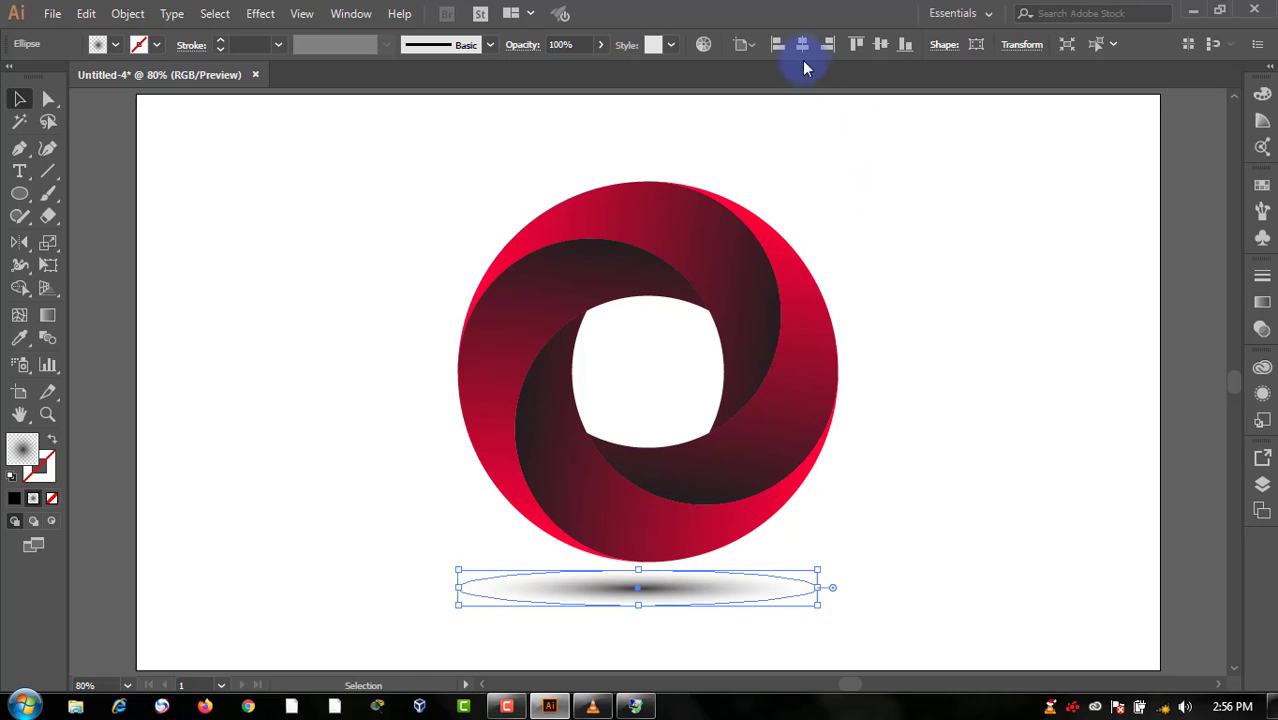
pyautogui.click(802, 48)
pyautogui.click(917, 456)
# - Widen the shadow ellipse evenly about its center so it extends past both sides of the swirl
pyautogui.moveTo(935, 346); pyautogui.dragTo(710, 588)
pyautogui.click(944, 331)
pyautogui.moveTo(827, 588); pyautogui.dragTo(884, 590)
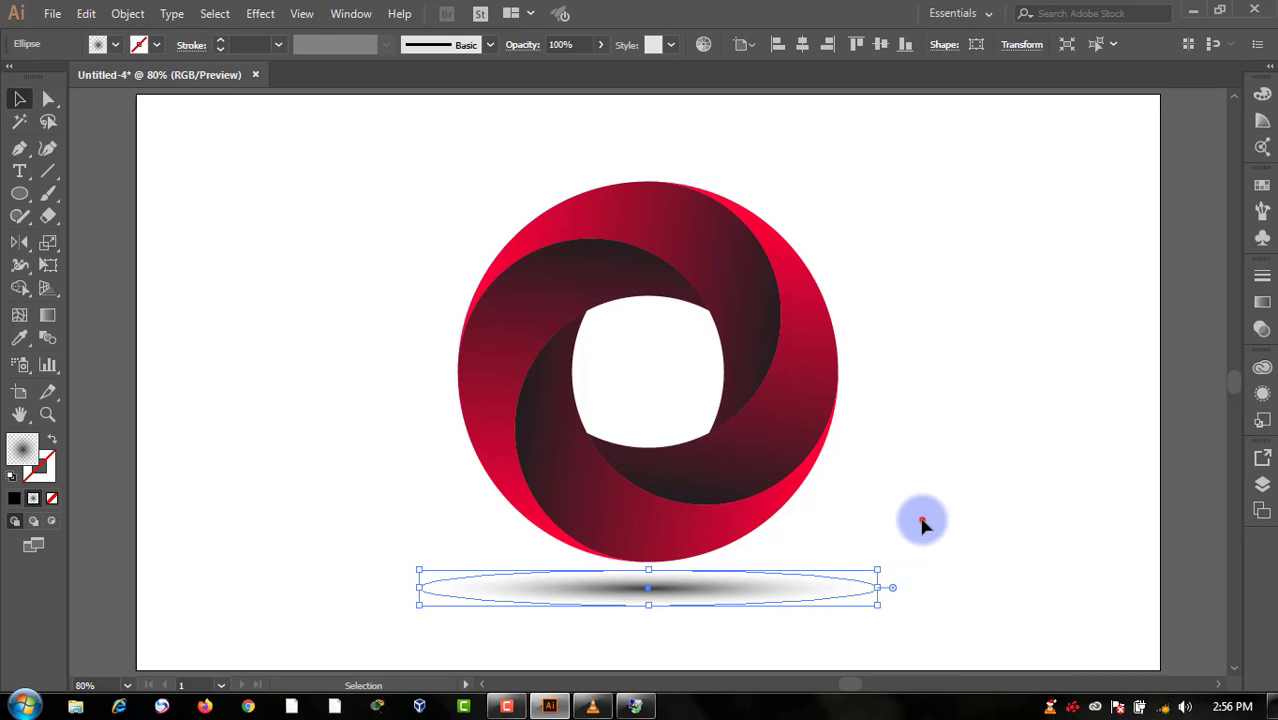
pyautogui.click(921, 519)
# - Nudge the shadow ellipse upward until it slightly overlaps the bottom edge of the swirl
pyautogui.moveTo(812, 632); pyautogui.dragTo(808, 590)
pyautogui.press('Up')
pyautogui.press('Up')
pyautogui.press('Up')
pyautogui.press('Up')
pyautogui.press('Up')
pyautogui.press('Up')
pyautogui.press('Up')
pyautogui.press('Up')
pyautogui.press('Up')
pyautogui.press('Up')
pyautogui.press('Up')
pyautogui.press('Up')
pyautogui.press('Up')
pyautogui.press('Up')
pyautogui.press('Up')
pyautogui.press('Up')
pyautogui.press('Up')
pyautogui.press('Up')
pyautogui.press('Up')
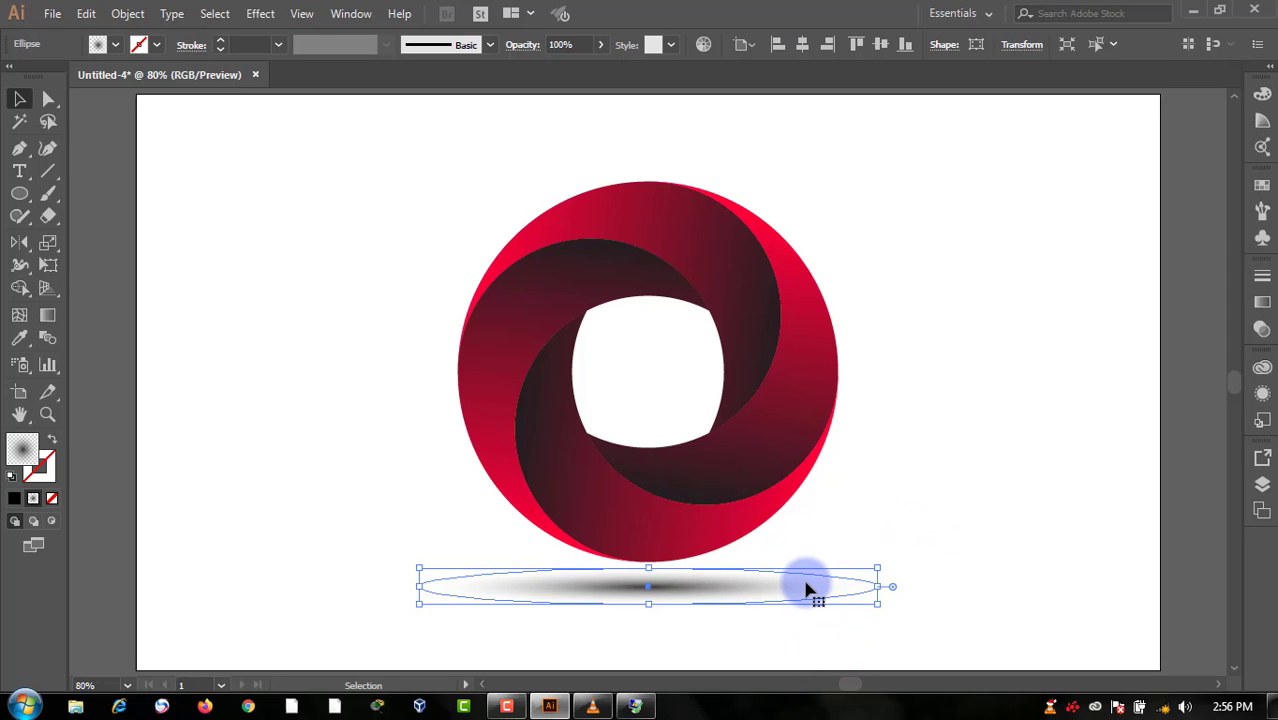
pyautogui.press('Up')
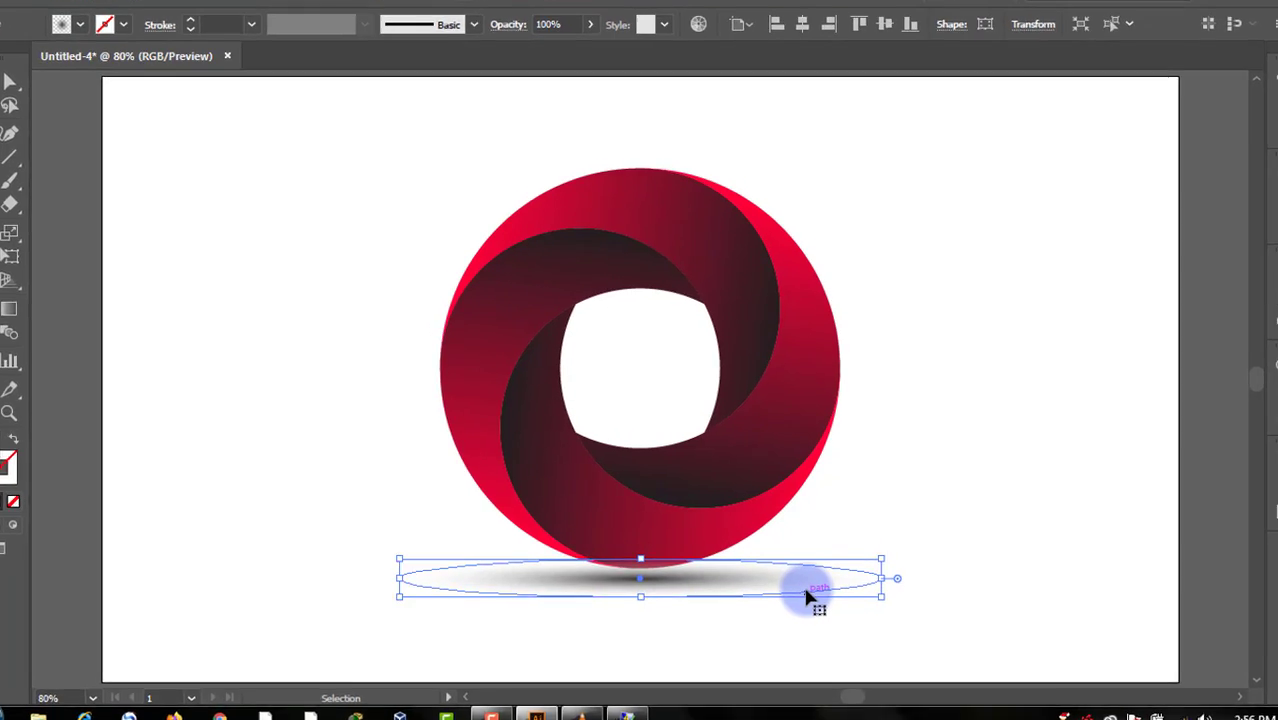
pyautogui.click(890, 403)
# - Bring the grouped swirl to the front so it sits above the shadow ellipse
pyautogui.click(742, 455)
pyautogui.rightClick(742, 455)
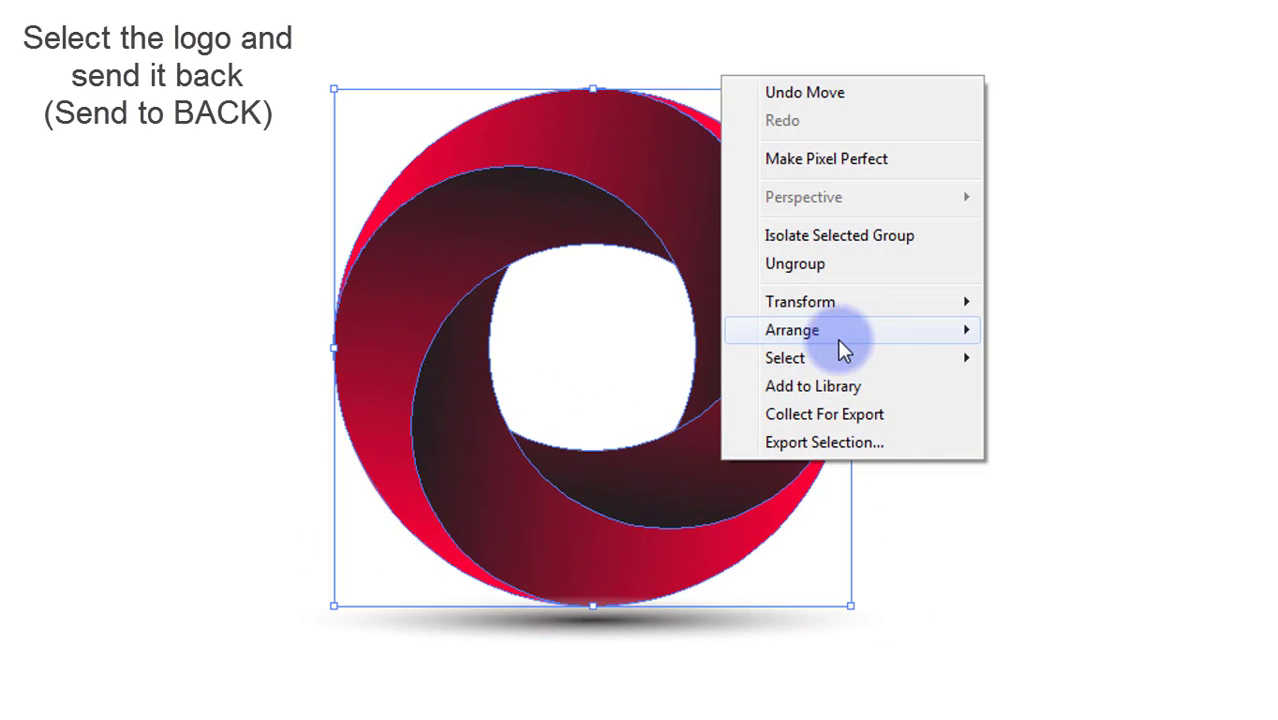
pyautogui.click(880, 341)
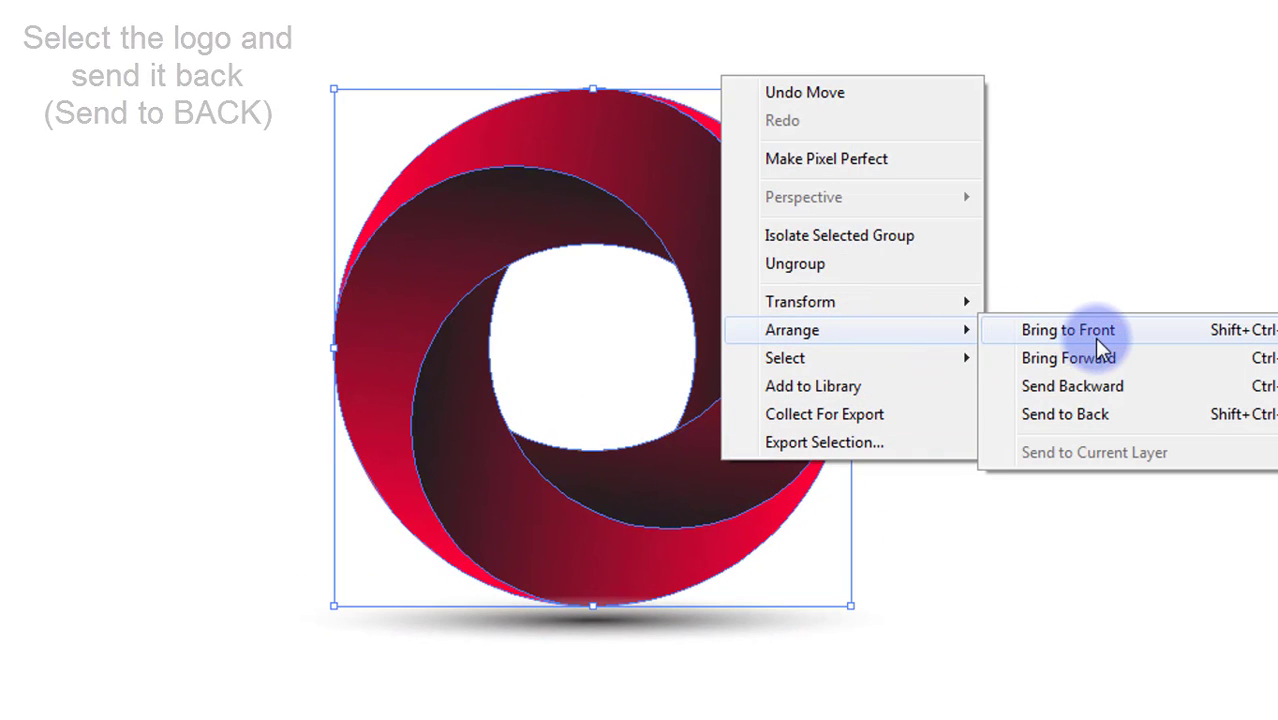
pyautogui.click(1098, 335)
pyautogui.click(1052, 408)
# - Nudge the shadow ellipse further up so its dark center sits directly against the swirl's bottom edge, and deselect it
pyautogui.moveTo(765, 653); pyautogui.dragTo(812, 580)
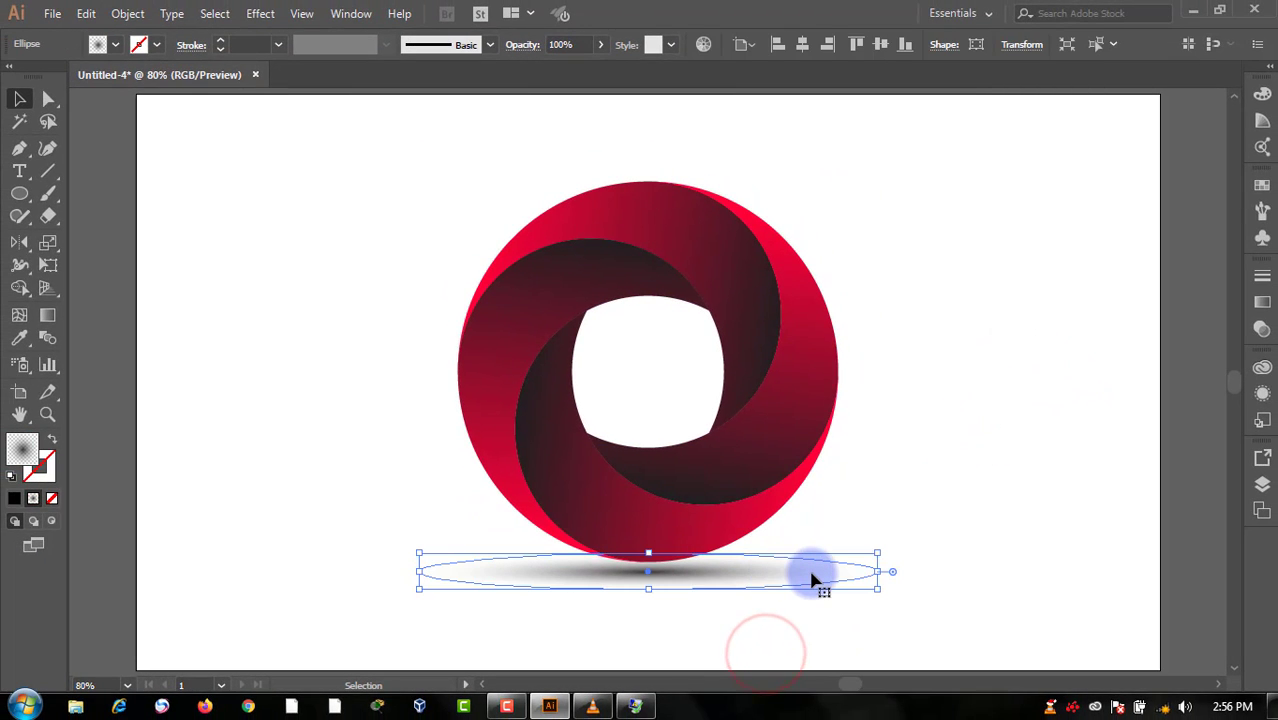
pyautogui.press('Up')
pyautogui.press('Up')
pyautogui.press('Up')
pyautogui.press('Up')
pyautogui.press('Up')
pyautogui.press('Up')
pyautogui.press('Up')
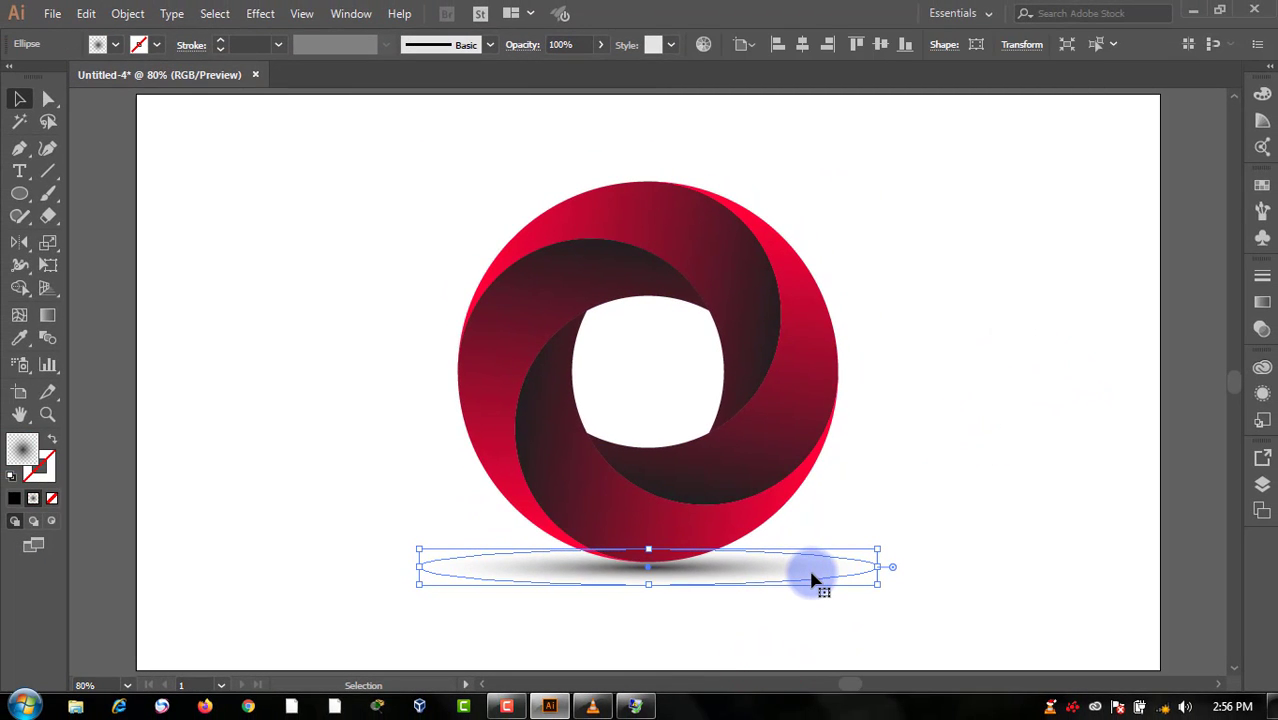
pyautogui.press('Up')
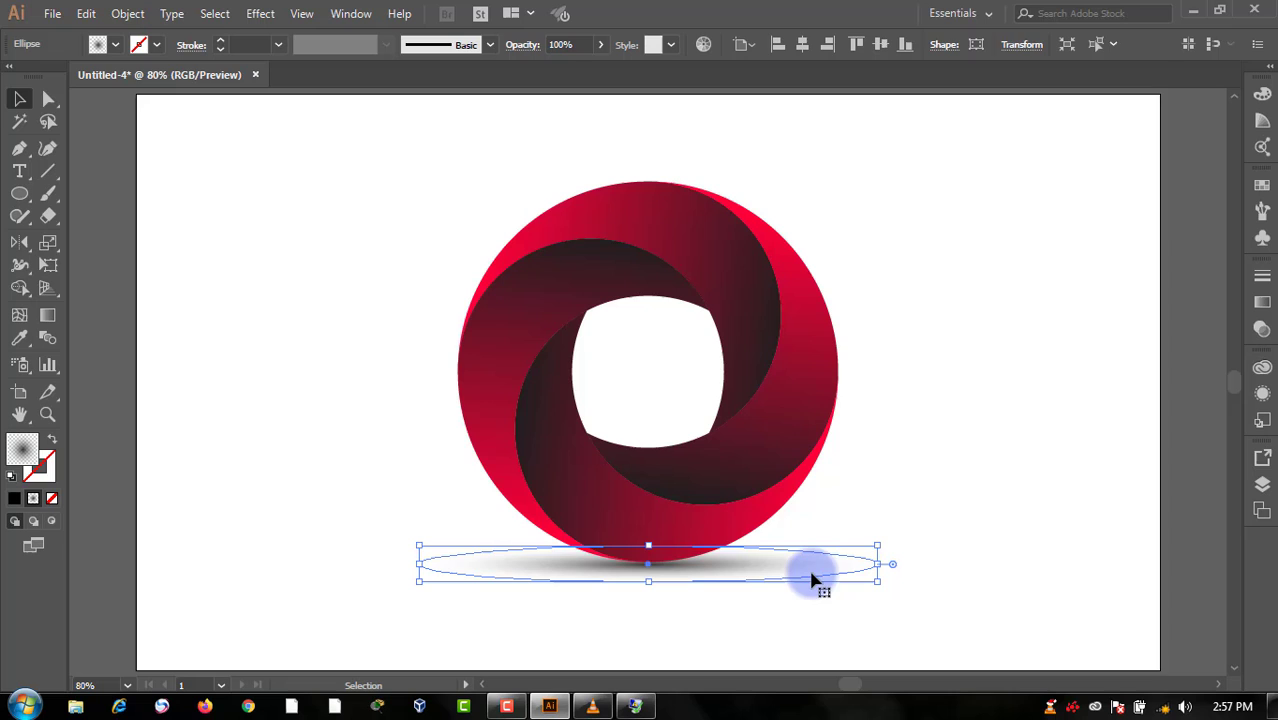
pyautogui.click(900, 440)
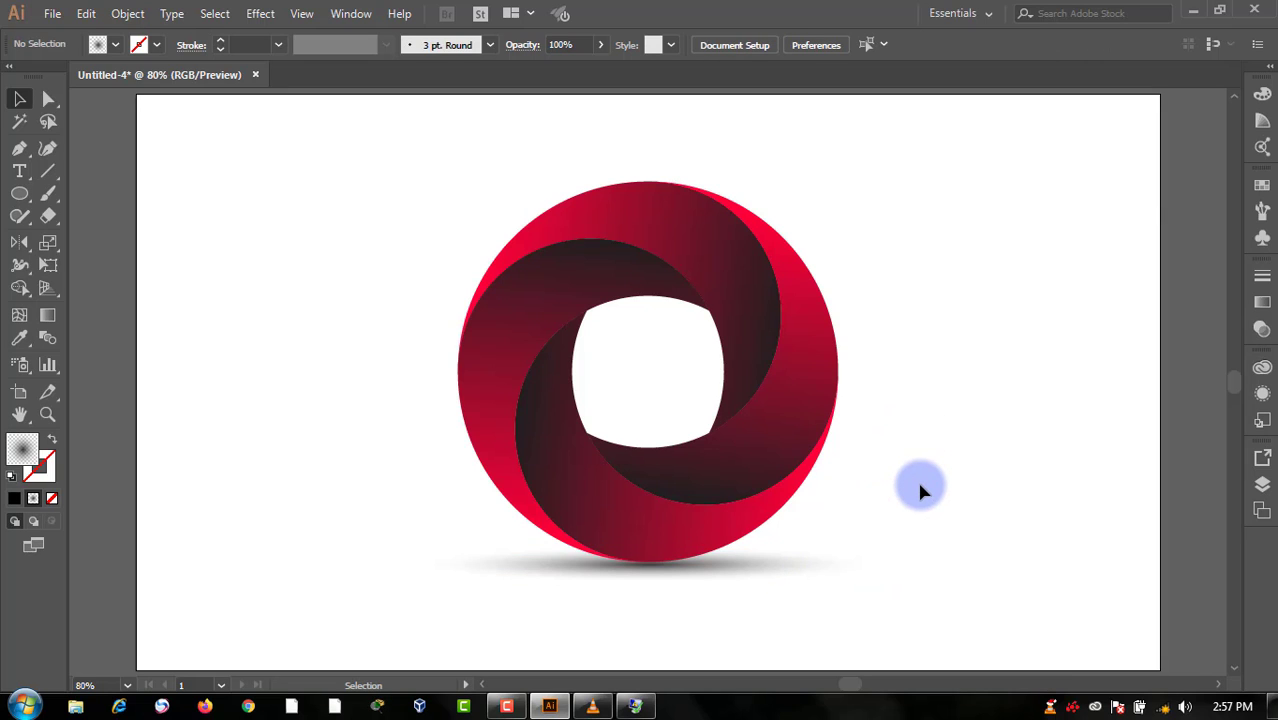